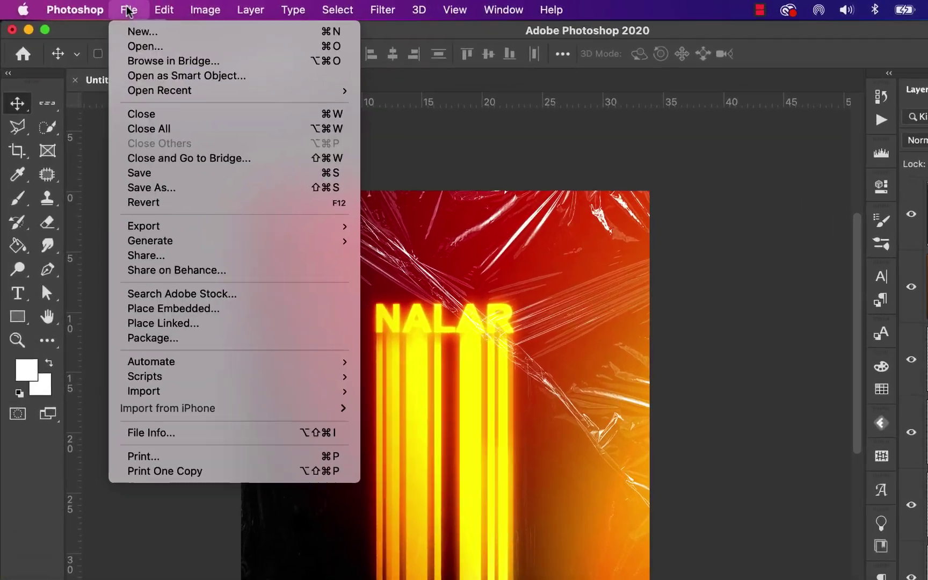
- Create a new 1000 x 1000 pixel document with a resolution of 300 pixels/inch
{"action": "left_click", "coordinate": [177, 30]}
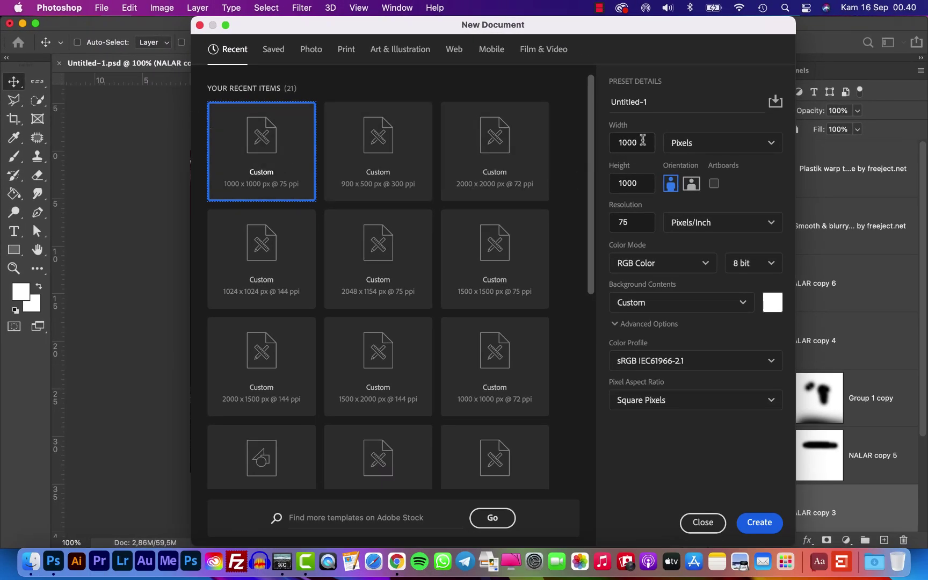
{"action": "left_click_drag", "start_coordinate": [643, 140], "coordinate": [613, 142]}
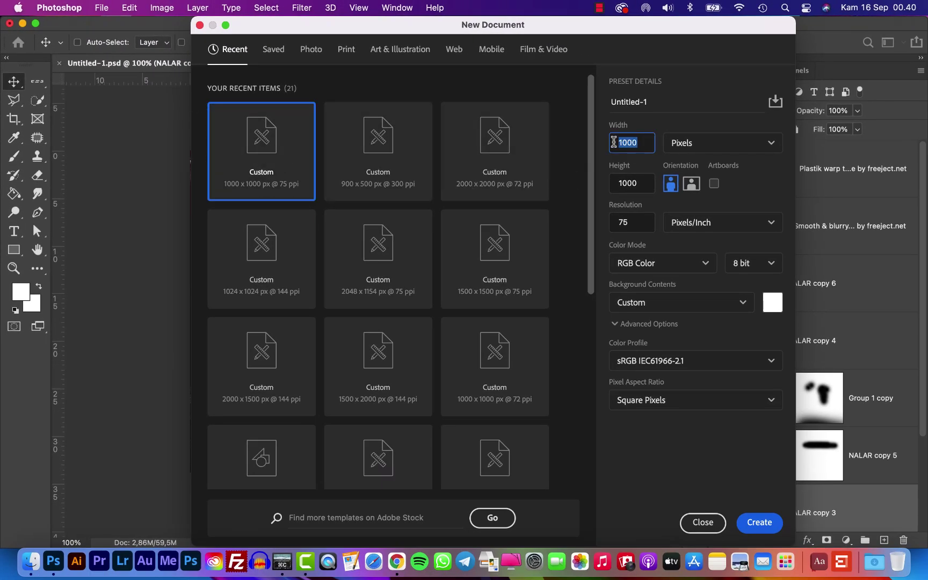
{"action": "left_click_drag", "start_coordinate": [640, 183], "coordinate": [612, 184]}
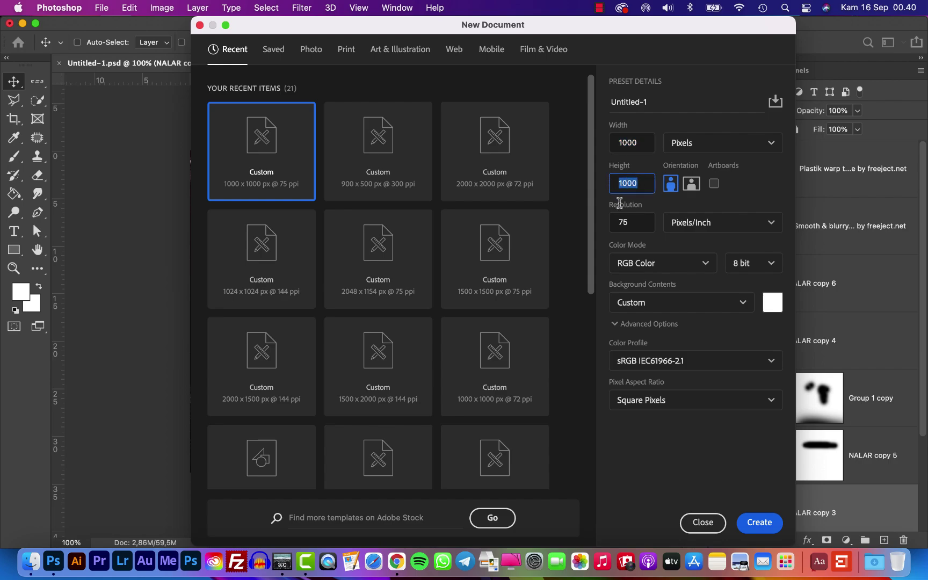
{"action": "left_click_drag", "start_coordinate": [631, 225], "coordinate": [605, 223]}
{"action": "type", "text": "30"}
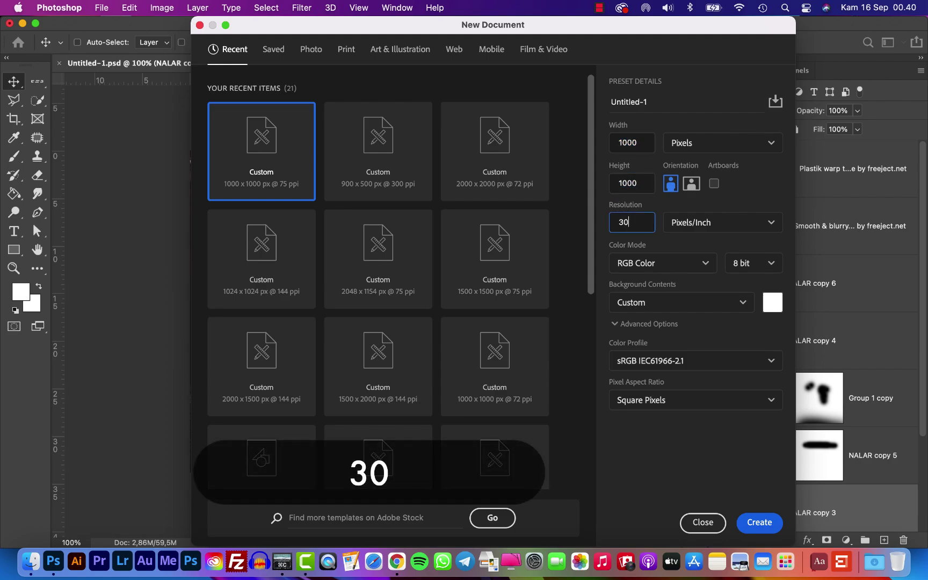
{"action": "type", "text": "0"}
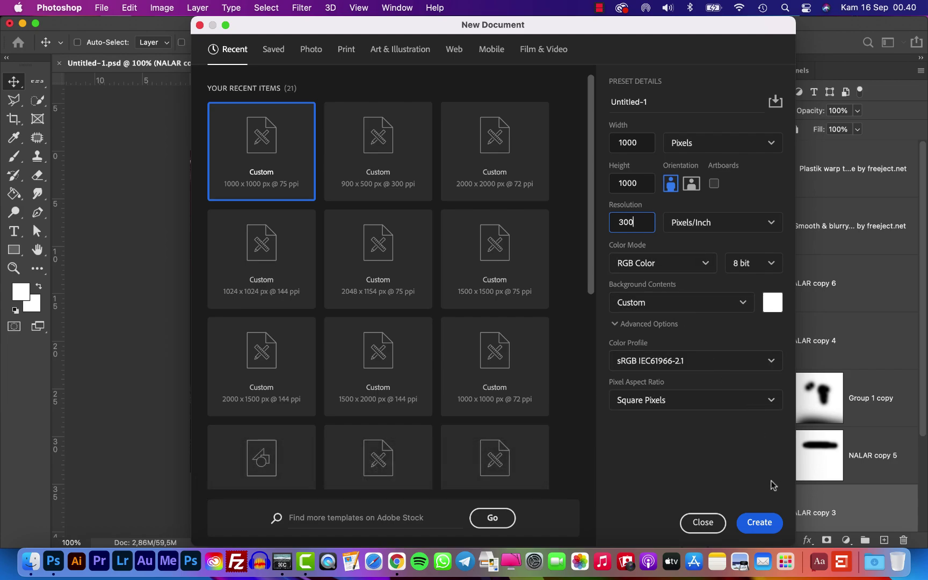
{"action": "left_click", "coordinate": [762, 520]}
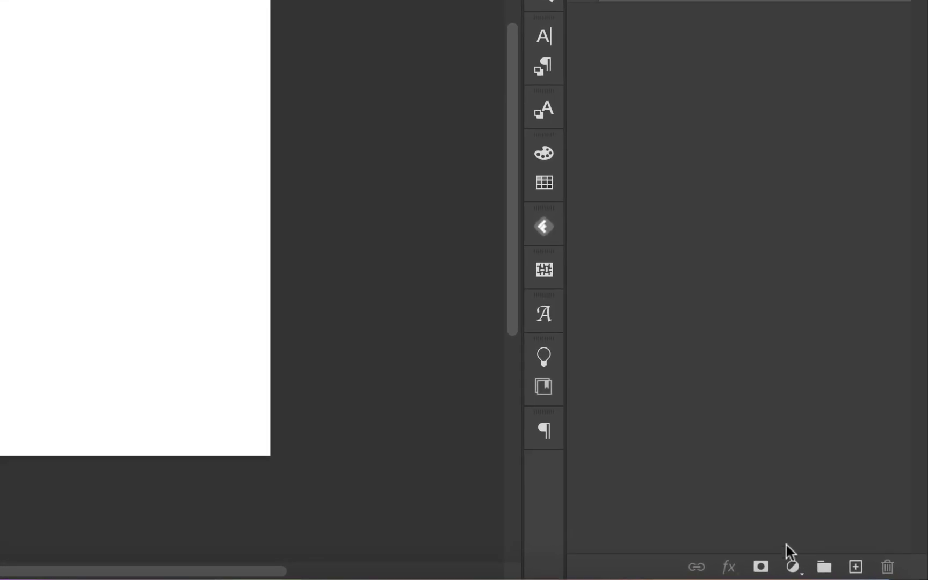
- Add a Solid Color fill layer in black (000000) above the background
{"action": "left_click", "coordinate": [793, 567]}
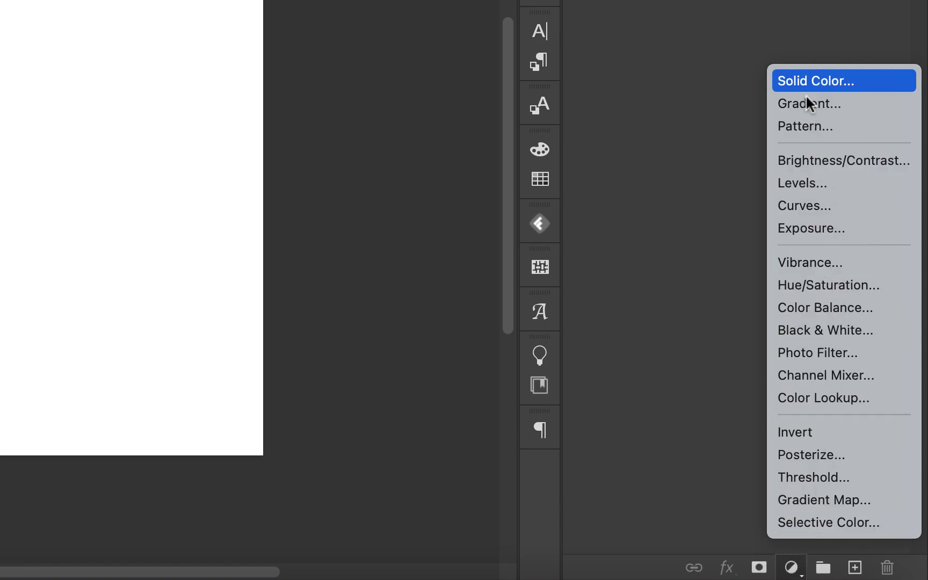
{"action": "left_click", "coordinate": [804, 82]}
{"action": "left_click", "coordinate": [290, 104]}
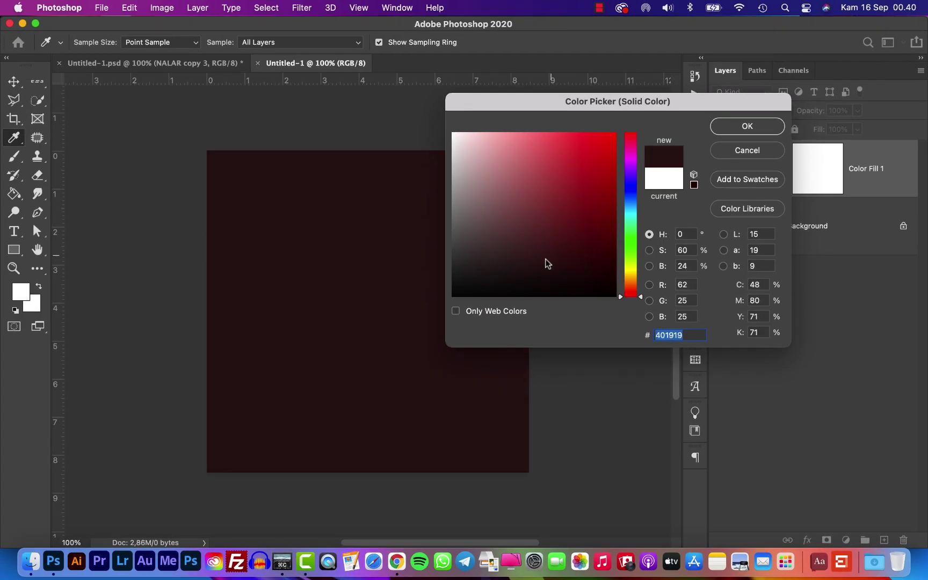
{"action": "left_click_drag", "start_coordinate": [547, 263], "coordinate": [412, 338]}
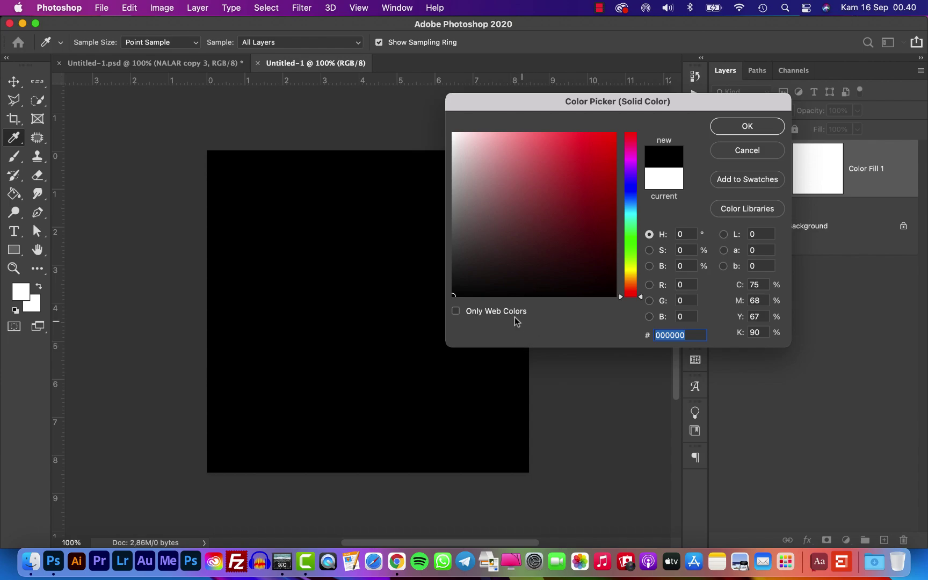
{"action": "left_click", "coordinate": [746, 126]}
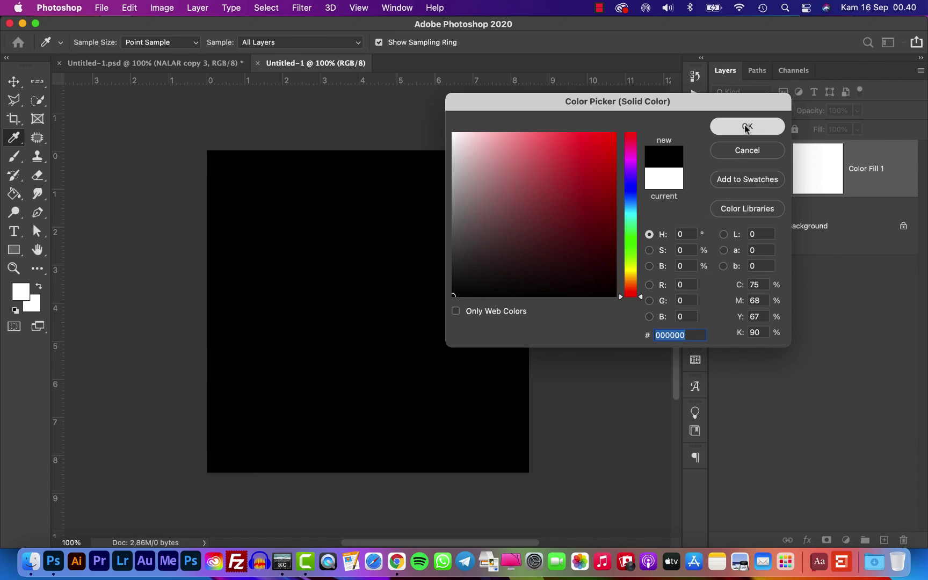
- Add the text "LOVE" in white Arial Bold on the black canvas
{"action": "left_click", "coordinate": [16, 231]}
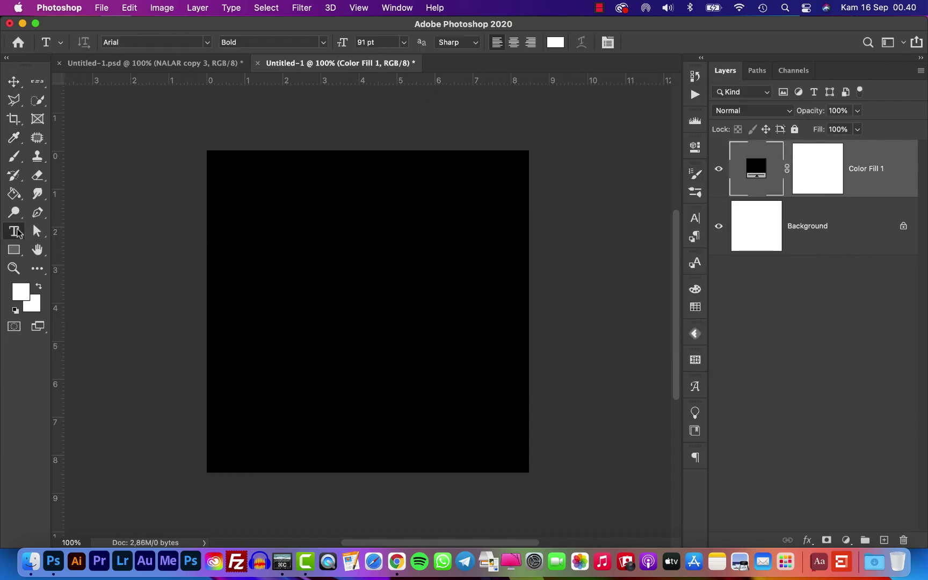
{"action": "left_click", "coordinate": [555, 42]}
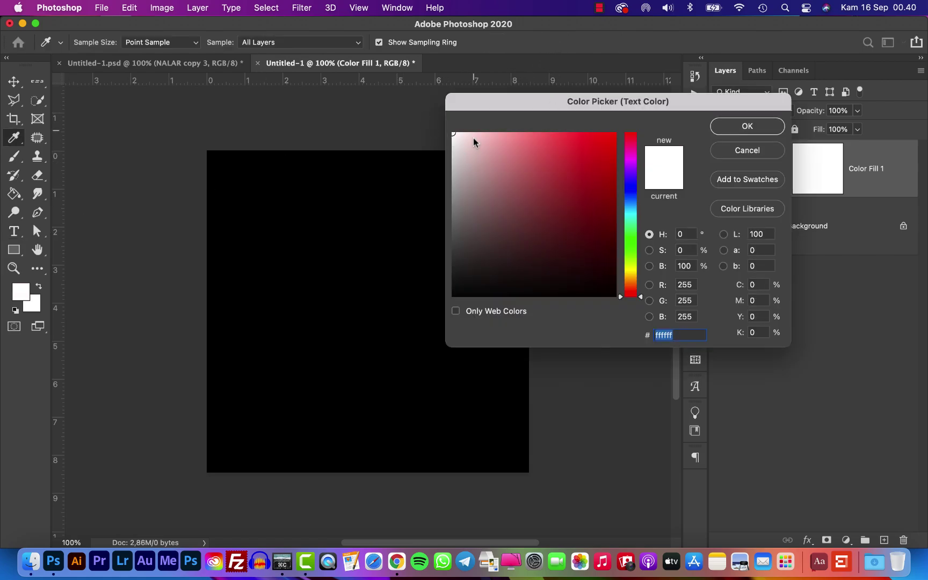
{"action": "left_click", "coordinate": [747, 126]}
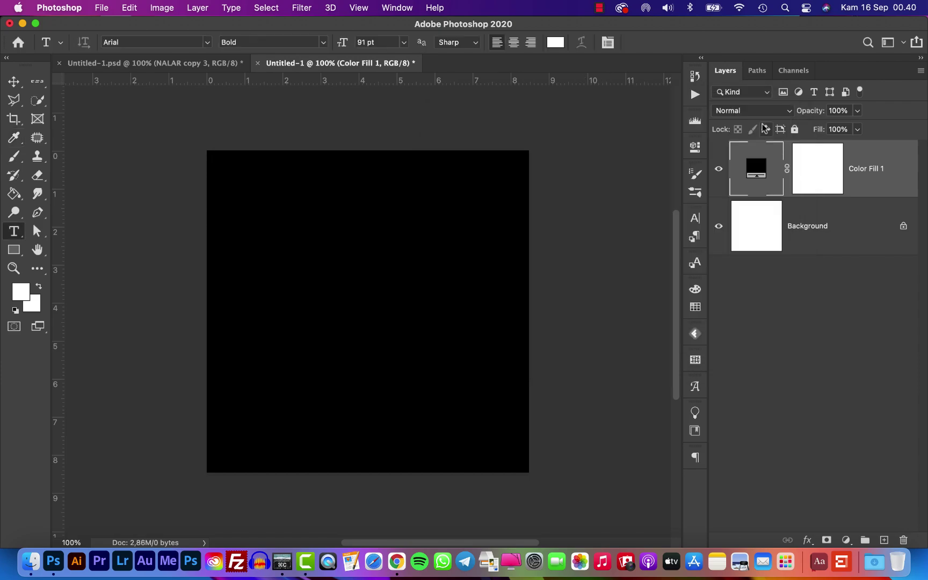
{"action": "left_click", "coordinate": [337, 306]}
{"action": "type", "text": "LOVE"}
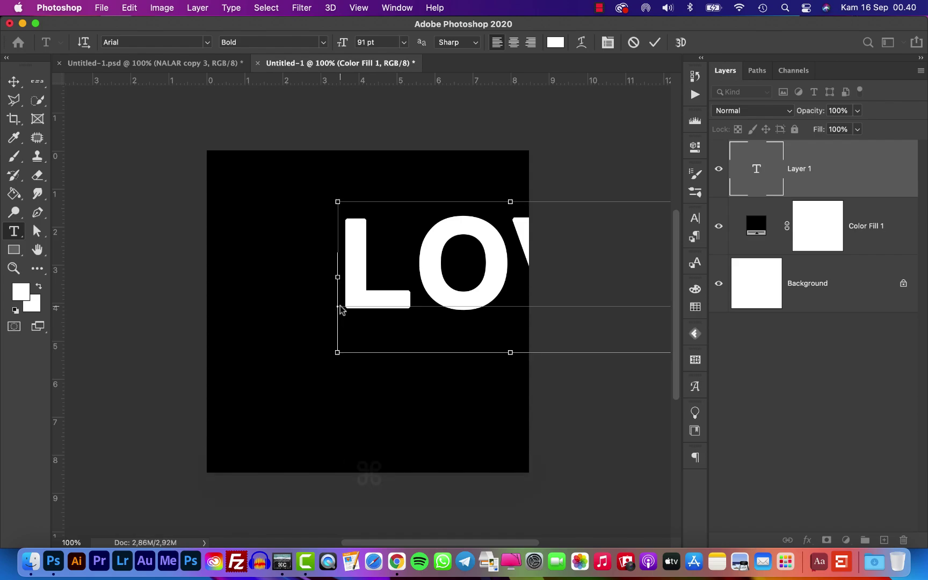
- Set the LOVE text size to 22 pt and move the text to the upper middle of the canvas, centred horizontally
{"action": "key", "text": "super+a"}
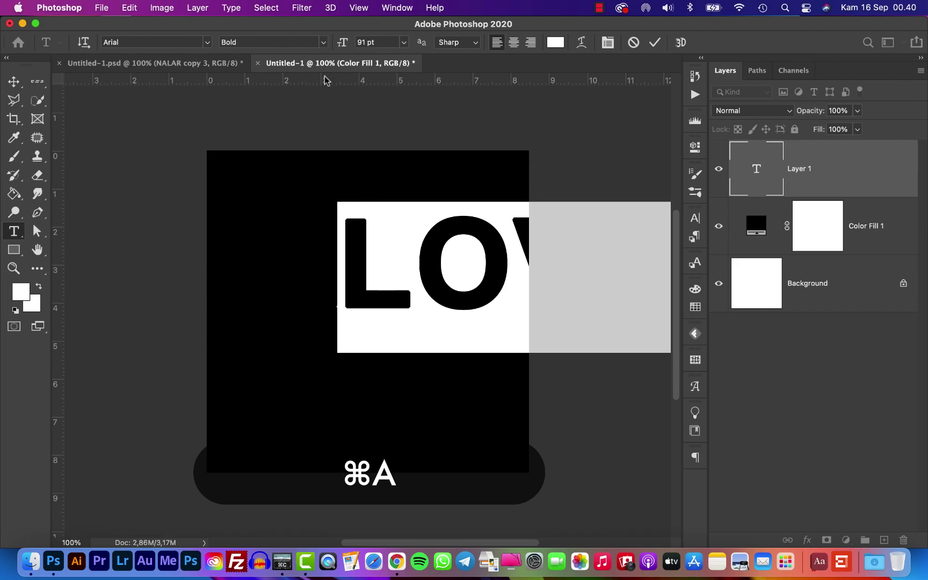
{"action": "left_click_drag", "start_coordinate": [327, 48], "coordinate": [297, 44]}
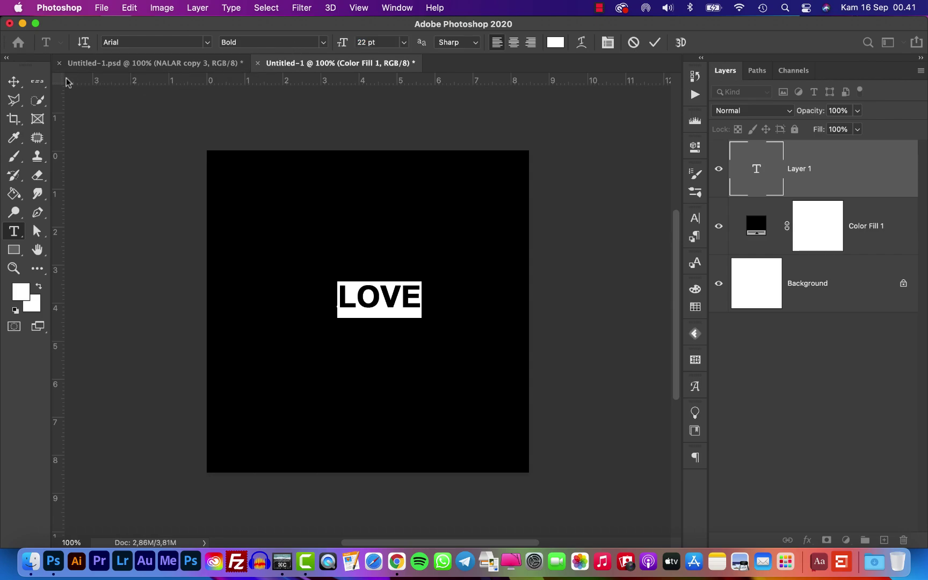
{"action": "left_click", "coordinate": [15, 81]}
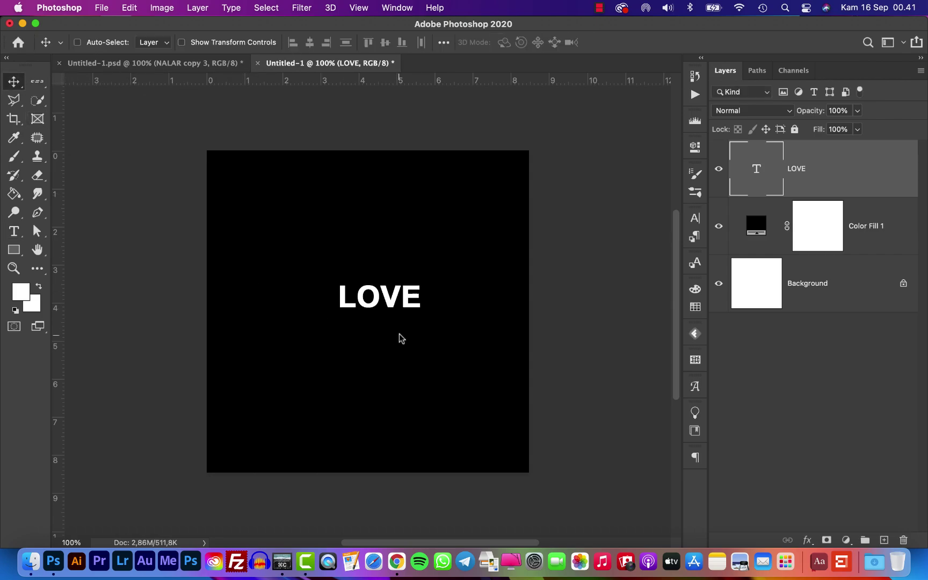
{"action": "left_click_drag", "start_coordinate": [400, 337], "coordinate": [395, 296]}
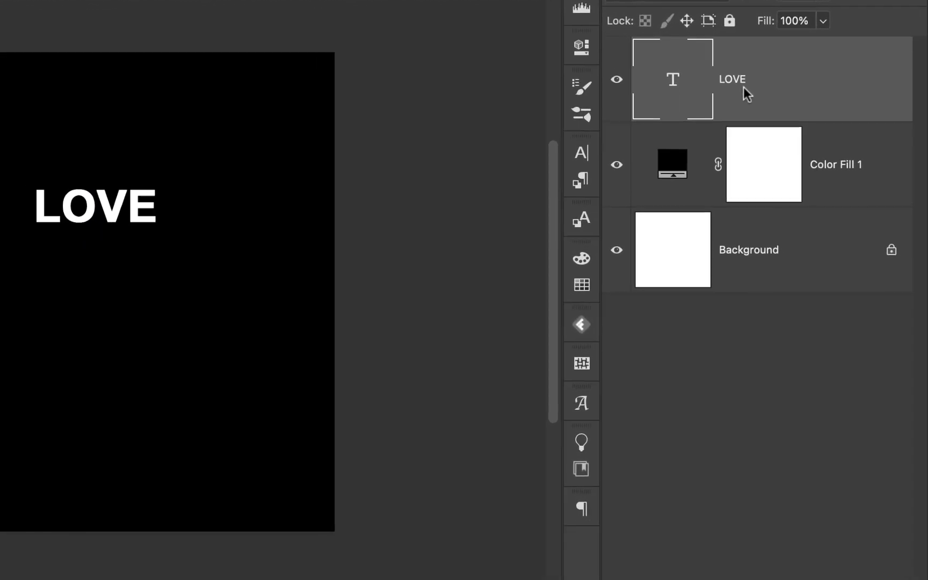
- Rasterize the LOVE text layer and copy a single-row marquee selection through the middle of the letters to a new layer
{"action": "right_click", "coordinate": [805, 169]}
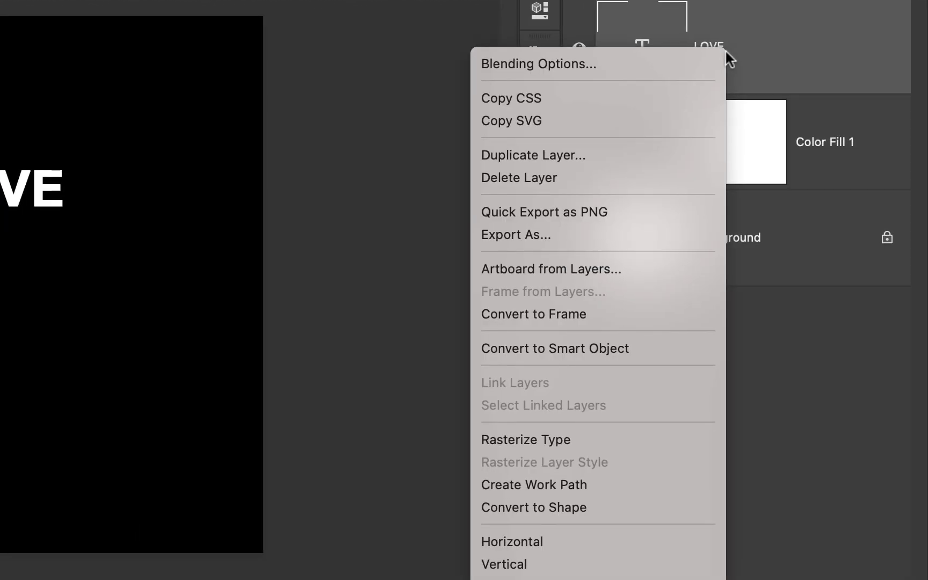
{"action": "left_click", "coordinate": [578, 439]}
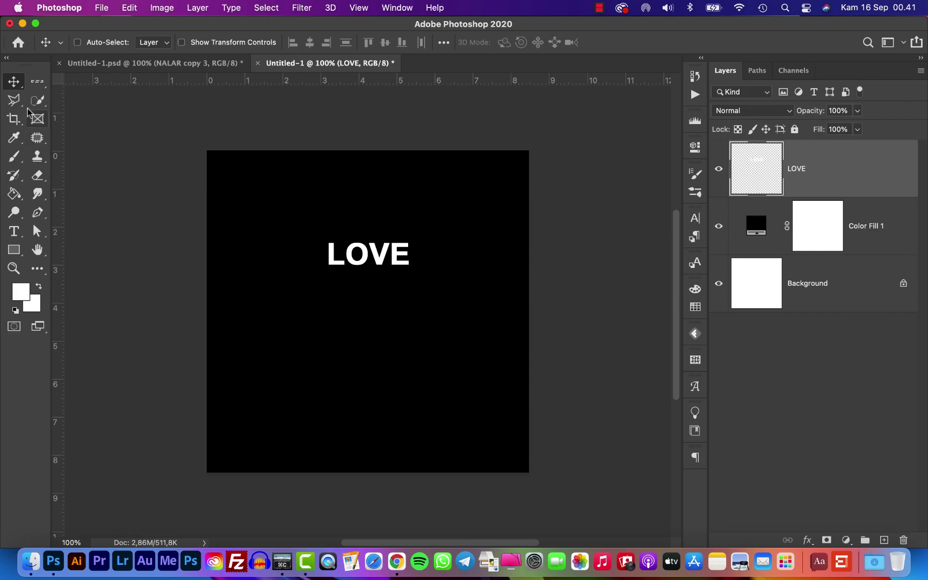
{"action": "left_click", "coordinate": [37, 81]}
{"action": "right_click", "coordinate": [39, 80]}
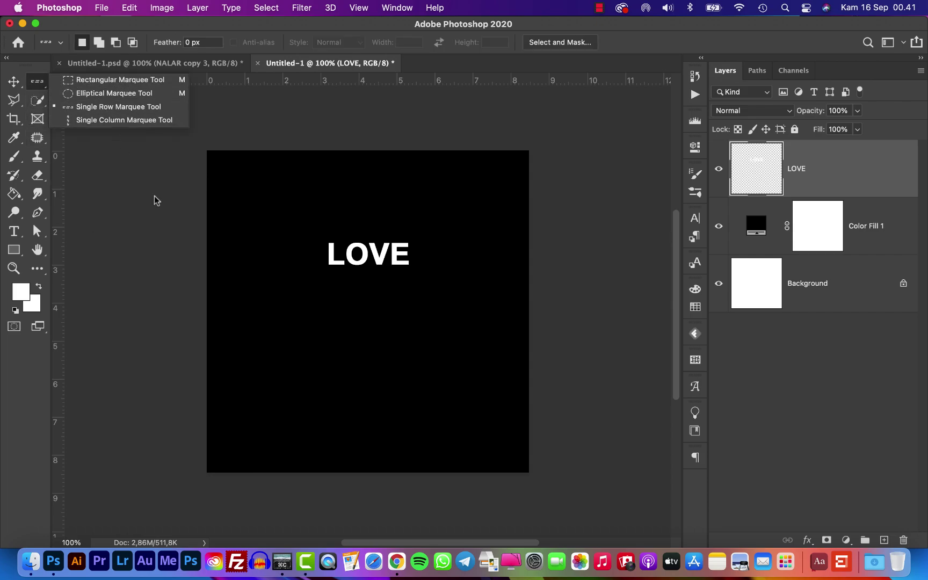
{"action": "left_click", "coordinate": [397, 253]}
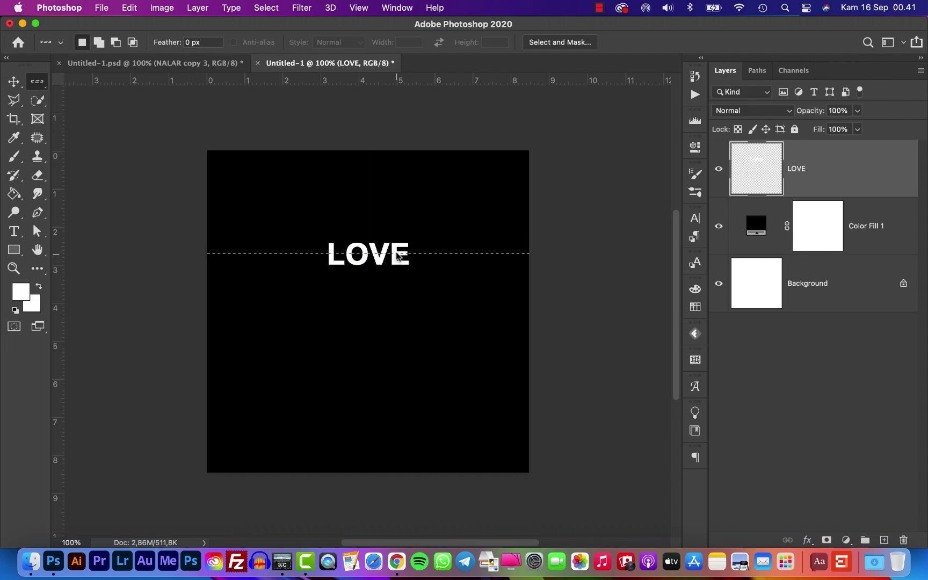
{"action": "key", "text": "super+j"}
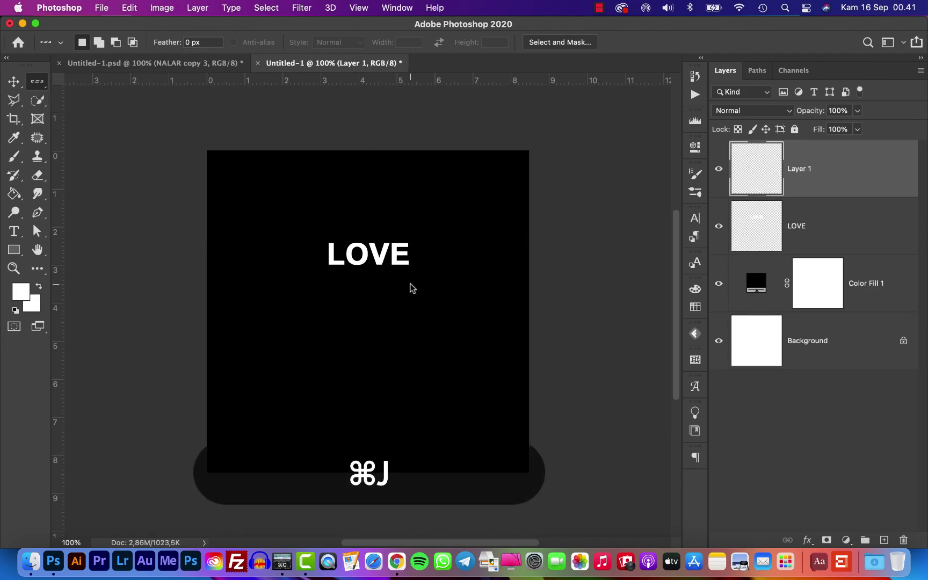
- Stretch the copied pixel row straight down to the canvas's lower edge, about 5.77 cm high, keeping its width
{"action": "key", "text": "super+t"}
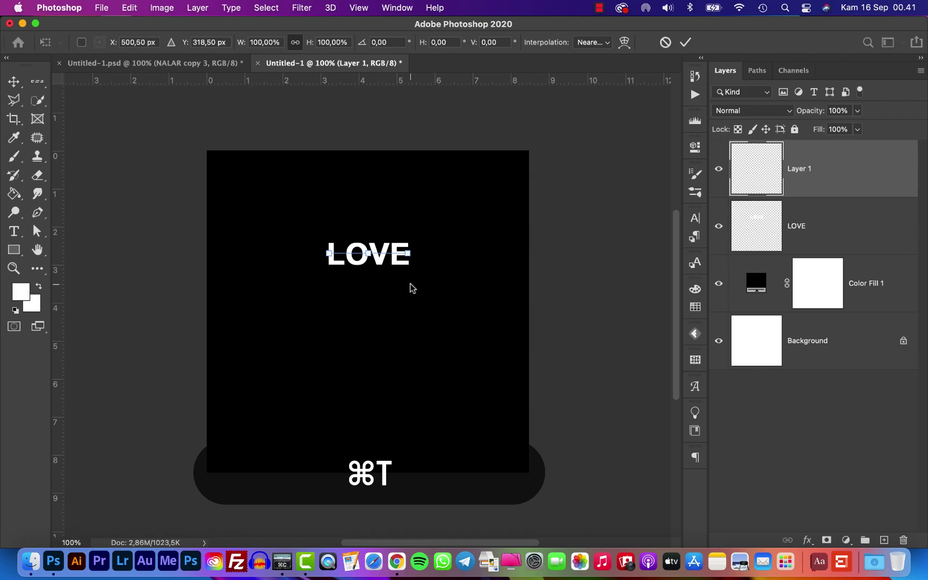
{"action": "key", "text": "shift"}
{"action": "left_click_drag", "start_coordinate": [374, 261], "coordinate": [382, 478]}
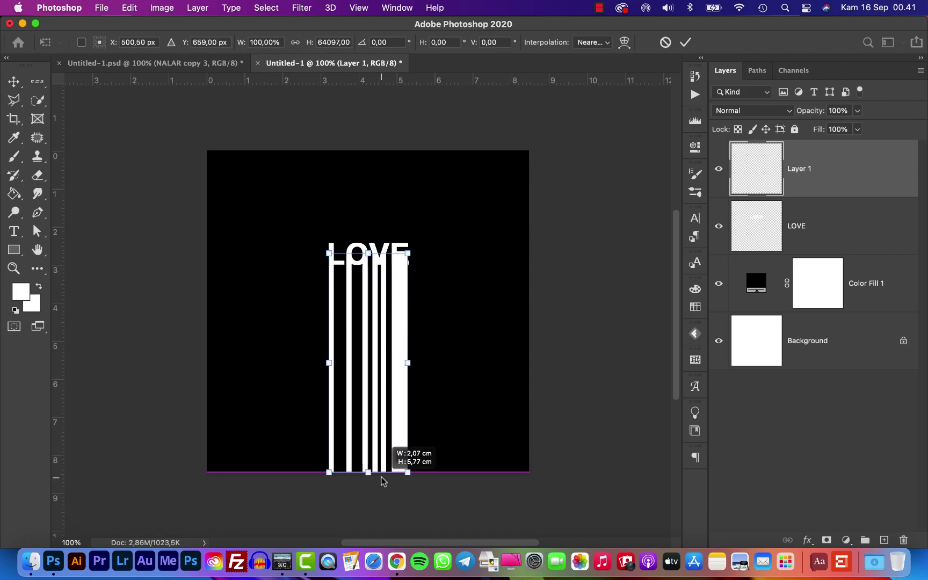
{"action": "key", "text": "Return"}
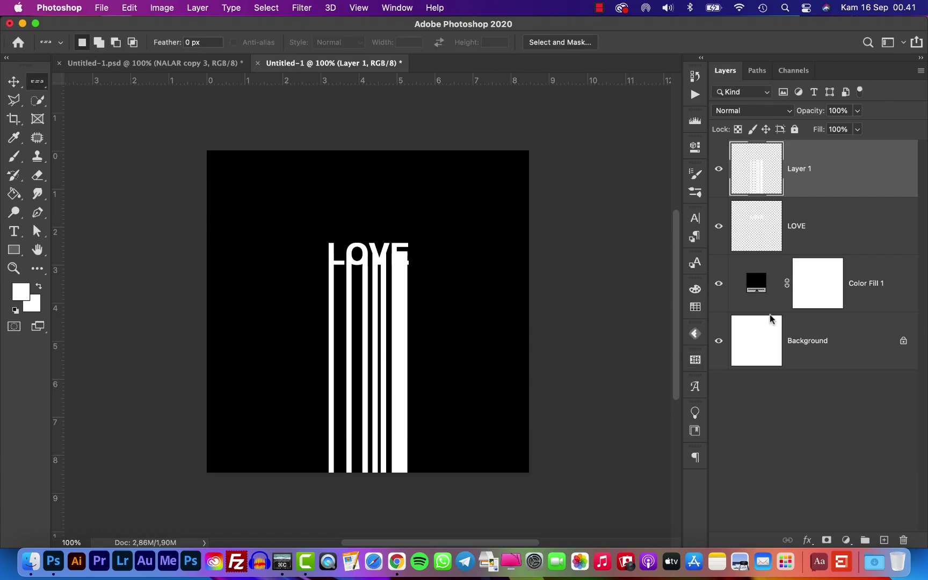
- Duplicate the LOVE layer and apply a Gaussian Blur with a 7 pixel radius to the copy
{"action": "left_click", "coordinate": [810, 227]}
{"action": "key", "text": "super"}
{"action": "key", "text": "super+j"}
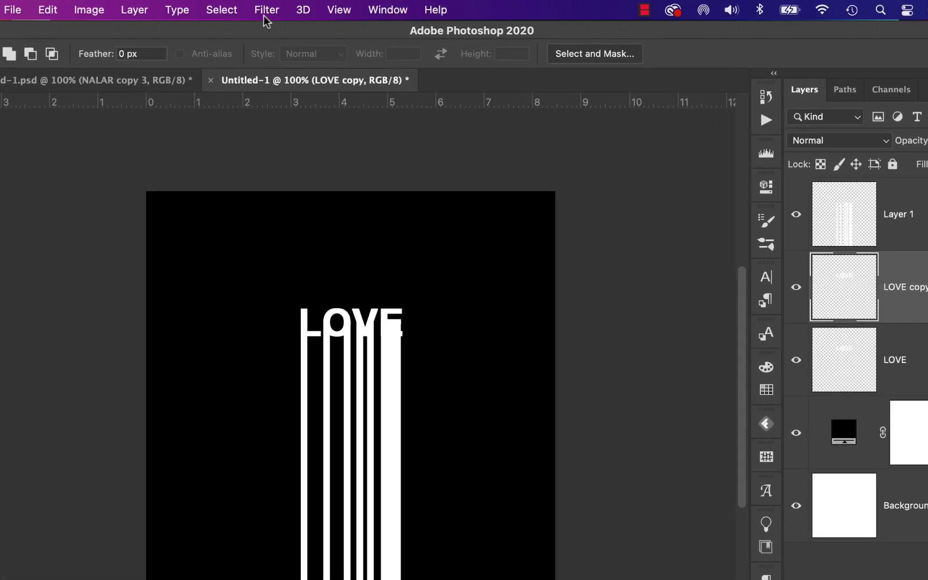
{"action": "left_click", "coordinate": [301, 8]}
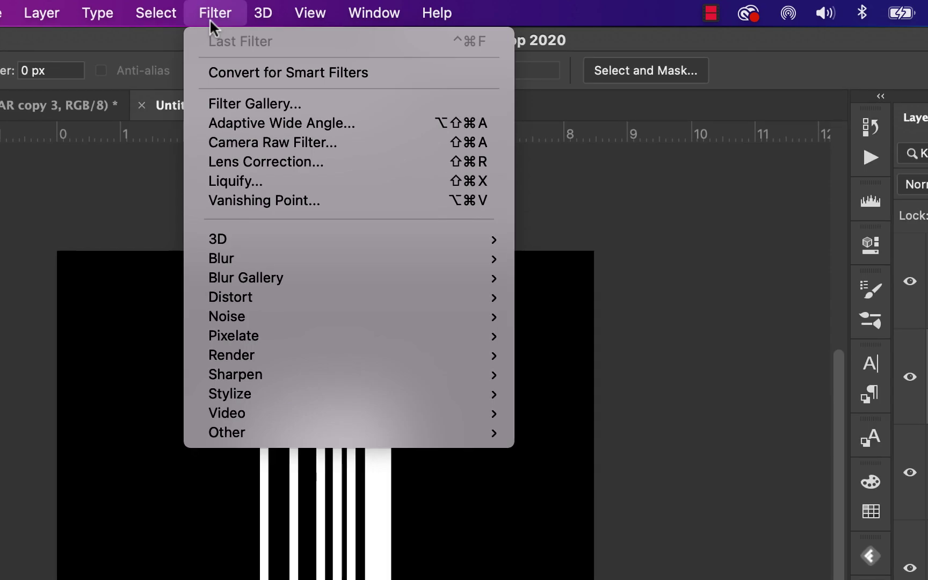
{"action": "mouse_move", "coordinate": [350, 259]}
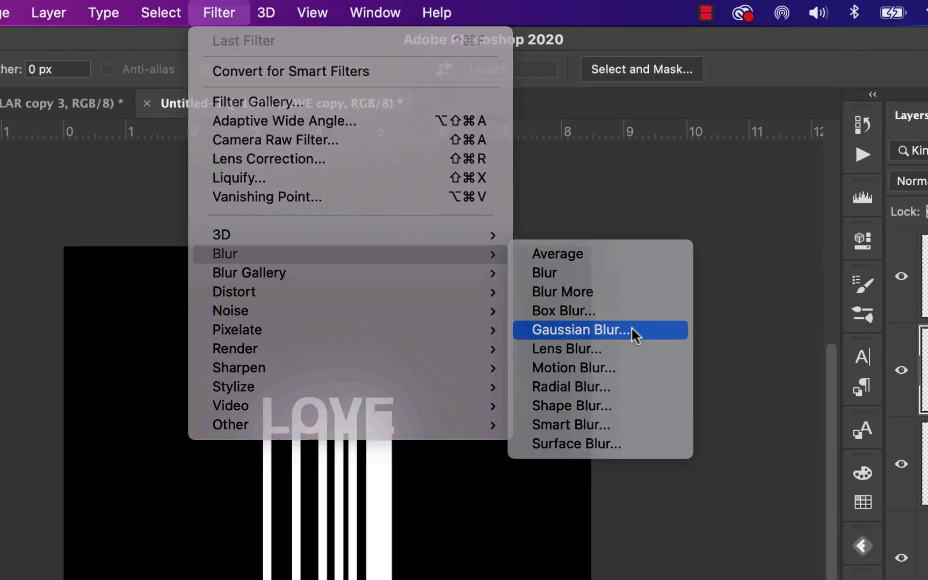
{"action": "left_click", "coordinate": [635, 335]}
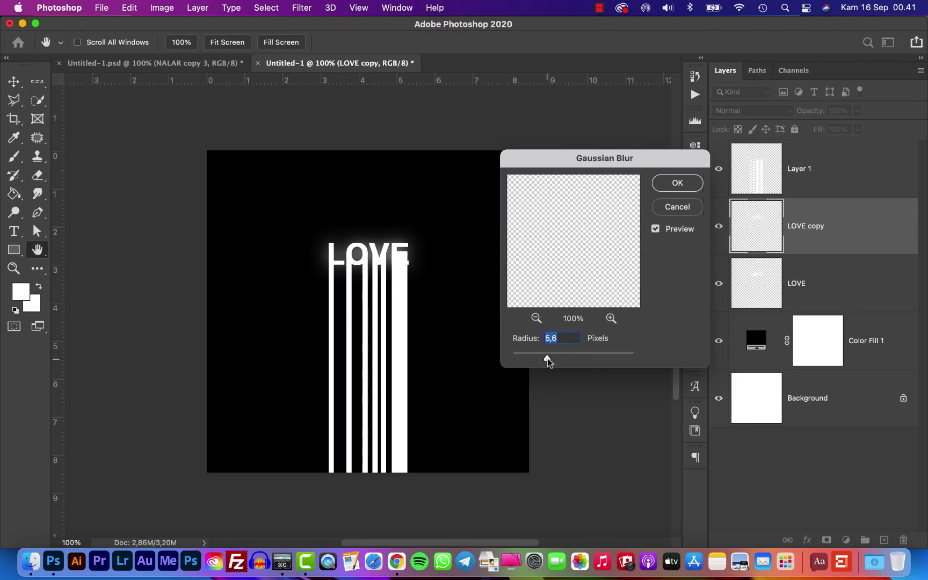
{"action": "left_click_drag", "start_coordinate": [547, 358], "coordinate": [551, 358]}
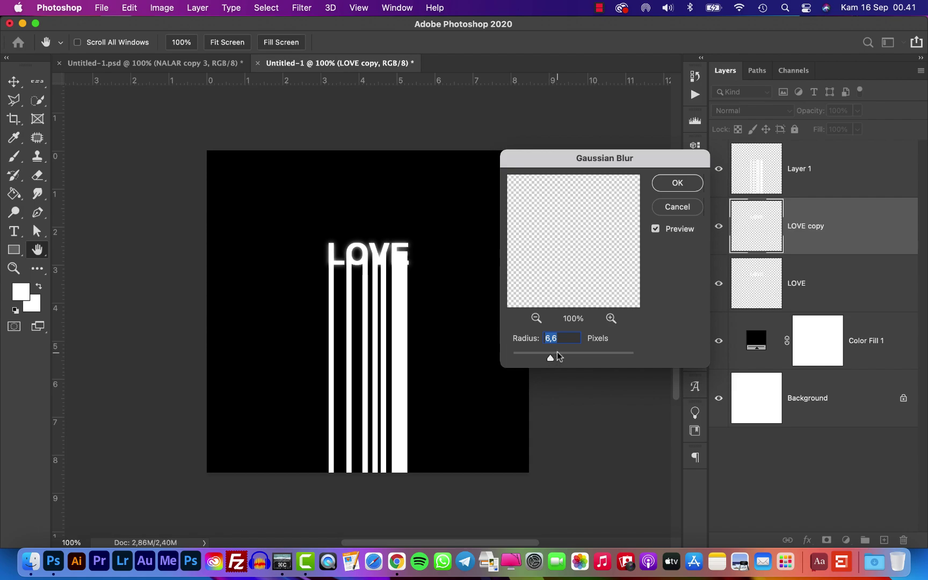
{"action": "type", "text": "7"}
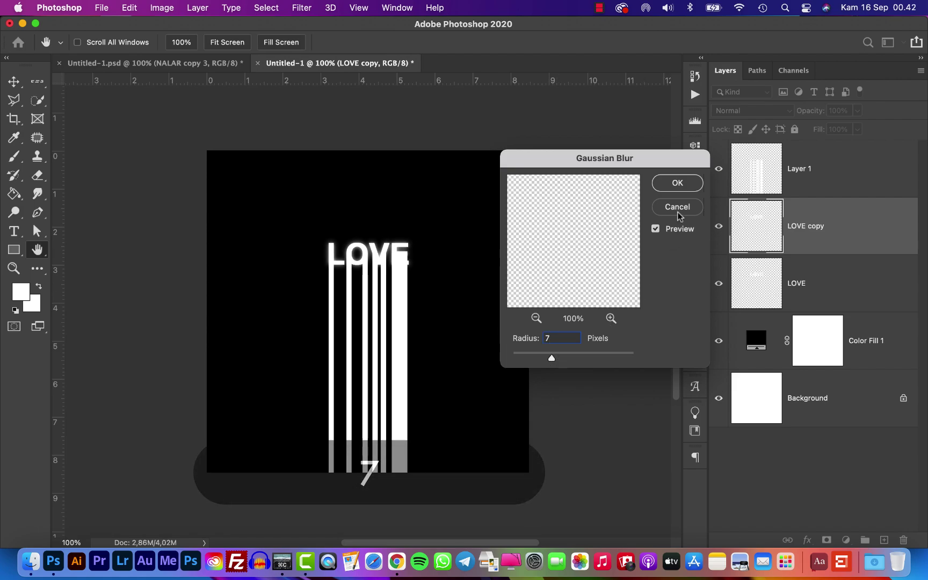
{"action": "left_click", "coordinate": [680, 183]}
- Duplicate the stretched stripes layer and apply a Gaussian Blur with a 7 pixel radius to the copy
{"action": "left_click", "coordinate": [826, 184]}
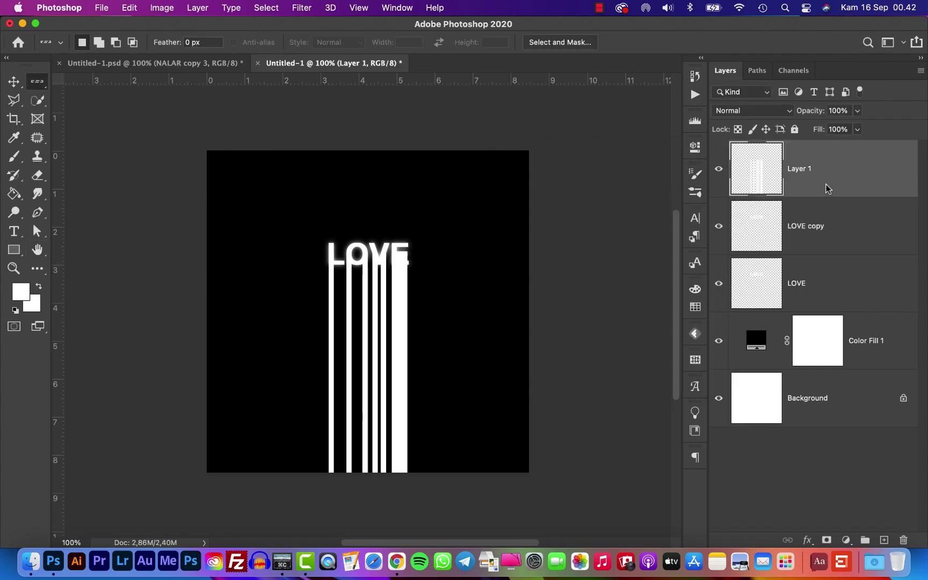
{"action": "key", "text": "super+j"}
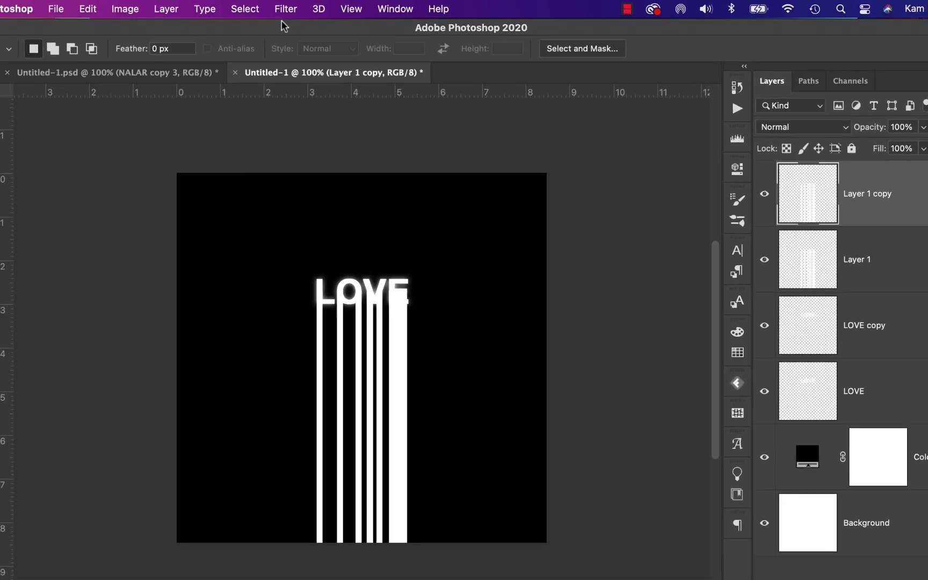
{"action": "left_click", "coordinate": [301, 8]}
{"action": "mouse_move", "coordinate": [382, 259]}
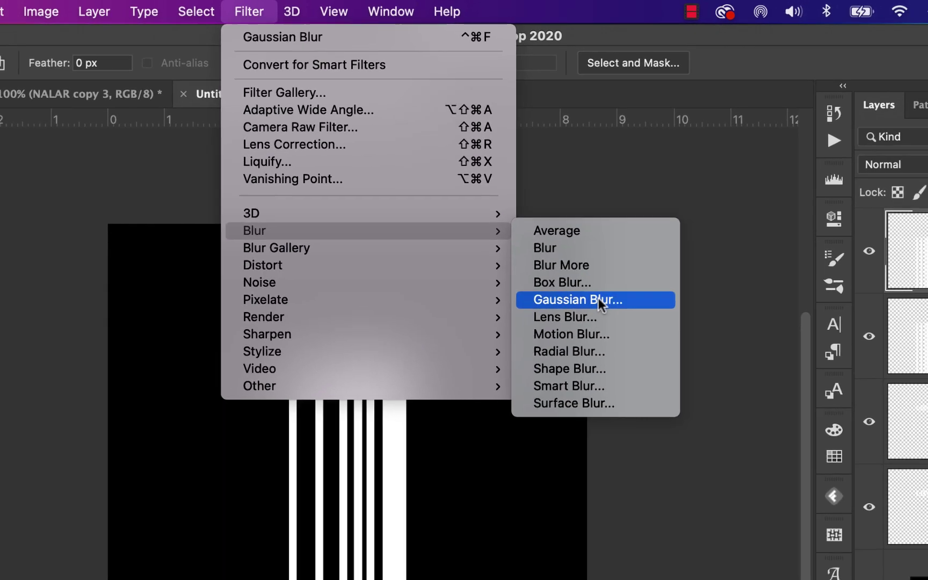
{"action": "left_click", "coordinate": [618, 332]}
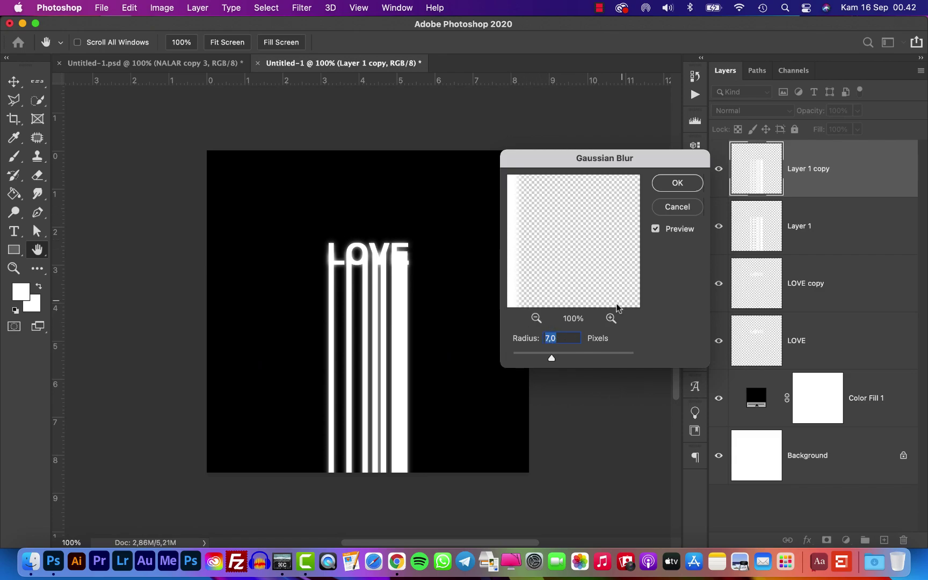
{"action": "left_click", "coordinate": [676, 183]}
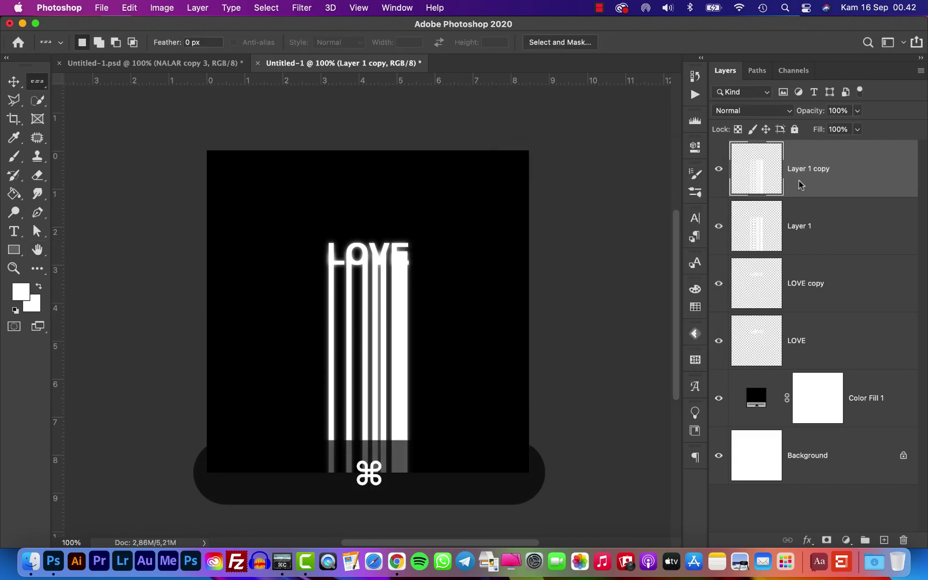
- Duplicate the sharp and blurred LOVE and stripes layers together and merge the four copies into one layer
{"action": "left_click", "coordinate": [837, 196], "text": "super"}
{"action": "left_click", "coordinate": [839, 182], "text": "super"}
{"action": "left_click", "coordinate": [839, 232], "text": "super"}
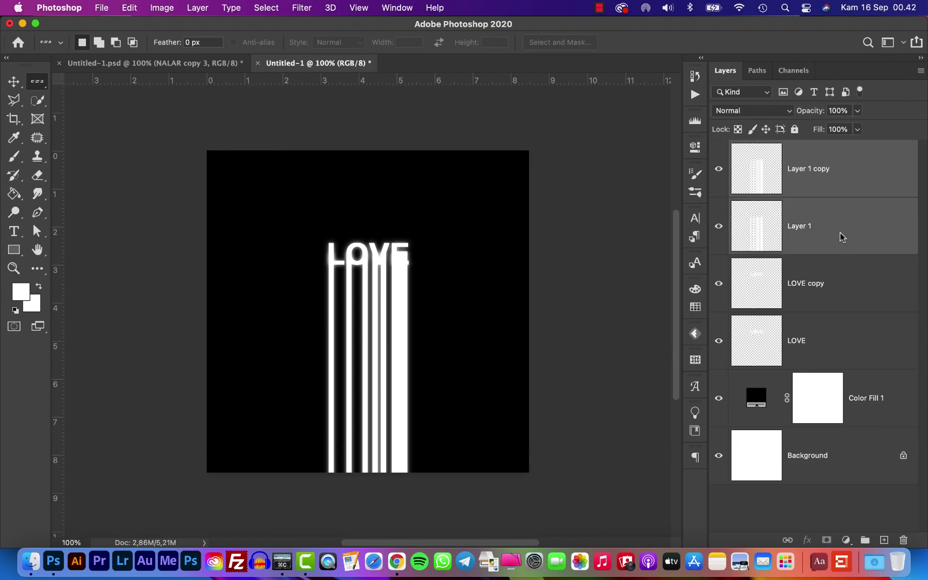
{"action": "left_click", "coordinate": [838, 285], "text": "super"}
{"action": "left_click", "coordinate": [840, 338], "text": "super"}
{"action": "key", "text": "super+j"}
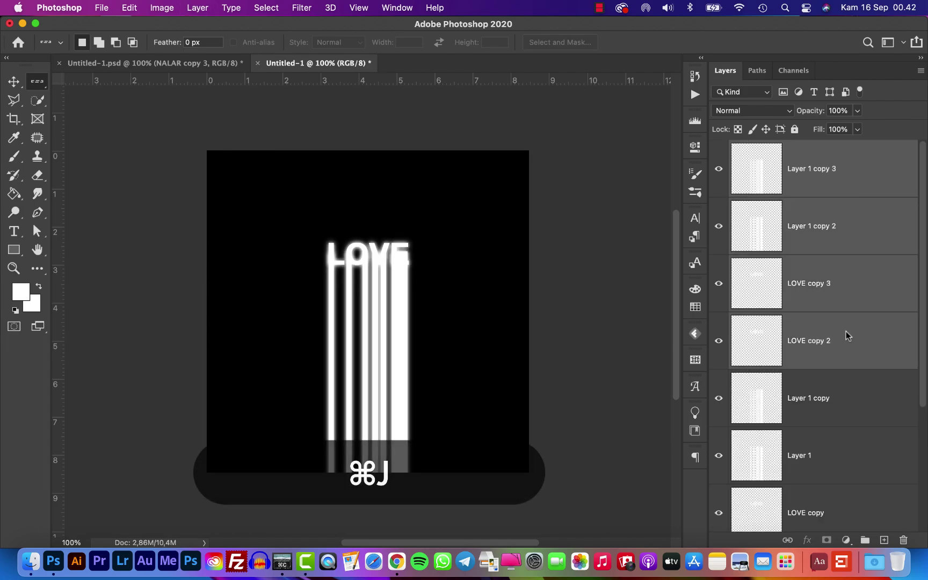
{"action": "key", "text": "super+e"}
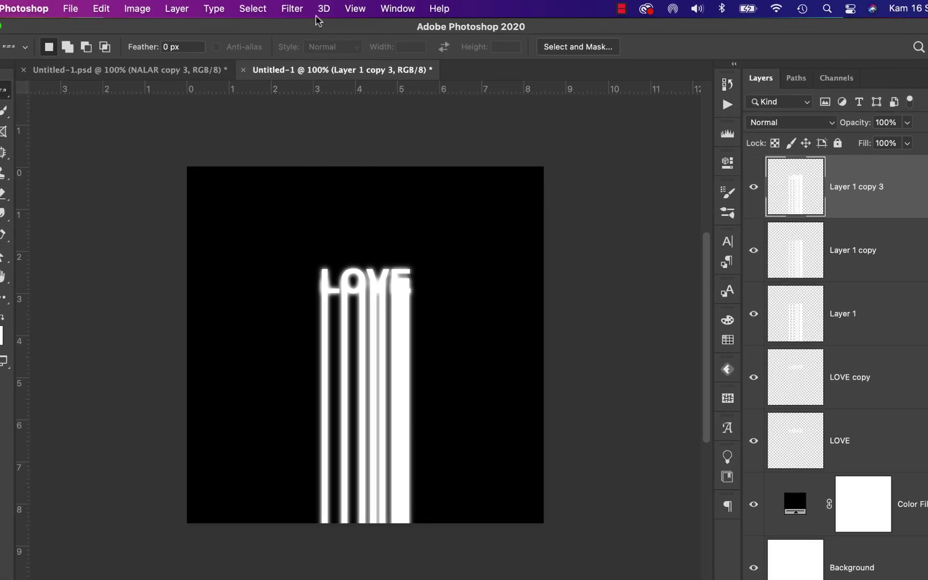
- Apply a Gaussian Blur with a 14.8 pixel radius to the merged copy of the text and stripes
{"action": "left_click", "coordinate": [292, 9]}
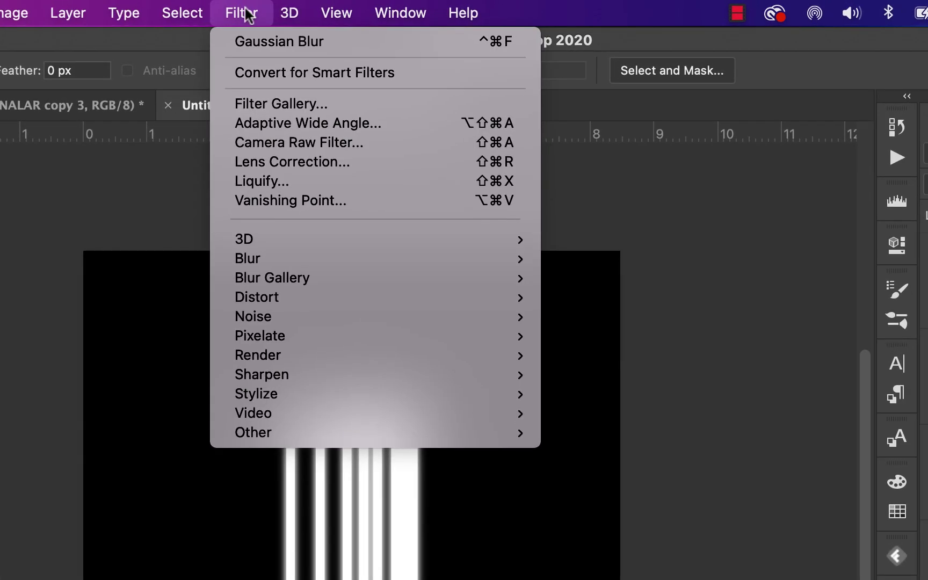
{"action": "mouse_move", "coordinate": [416, 170]}
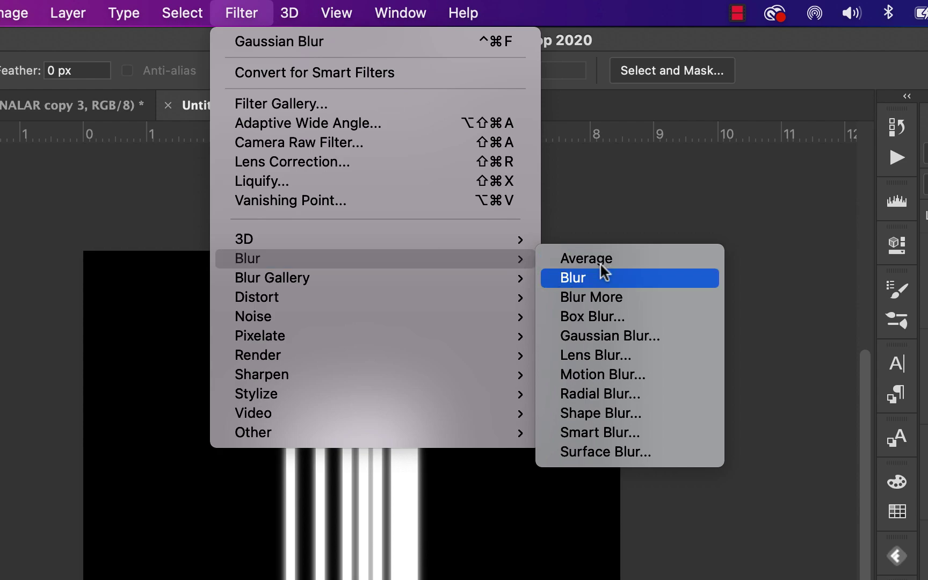
{"action": "left_click", "coordinate": [609, 333]}
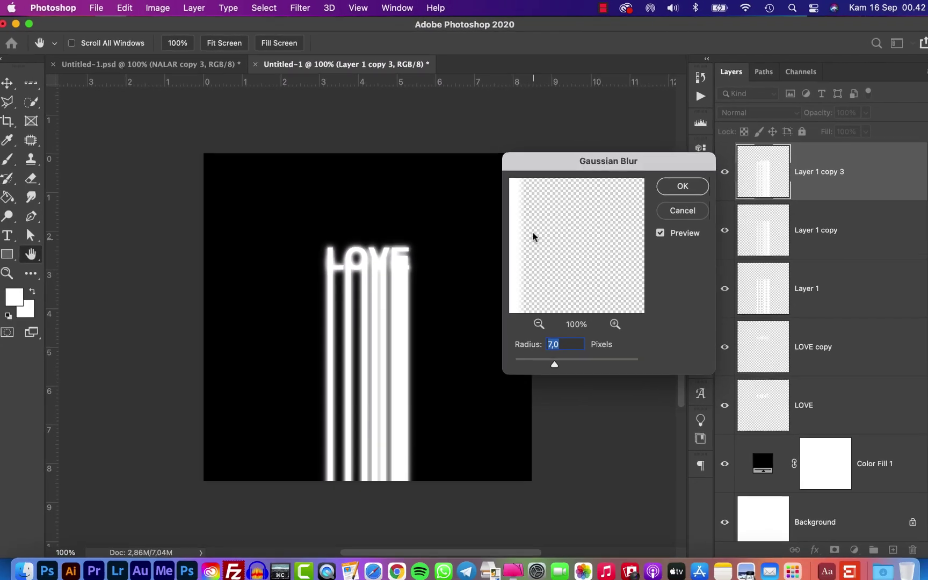
{"action": "left_click_drag", "start_coordinate": [553, 359], "coordinate": [563, 359]}
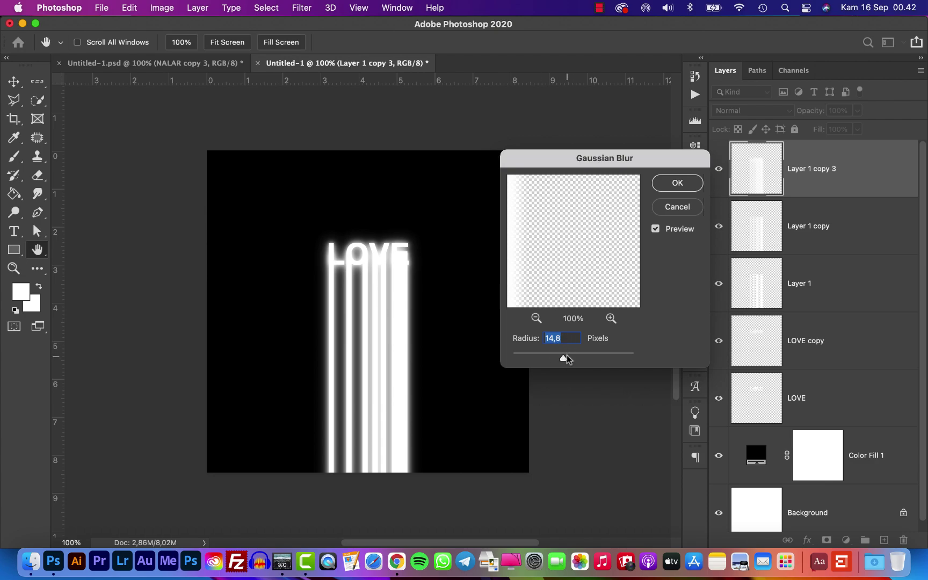
{"action": "left_click", "coordinate": [681, 184]}
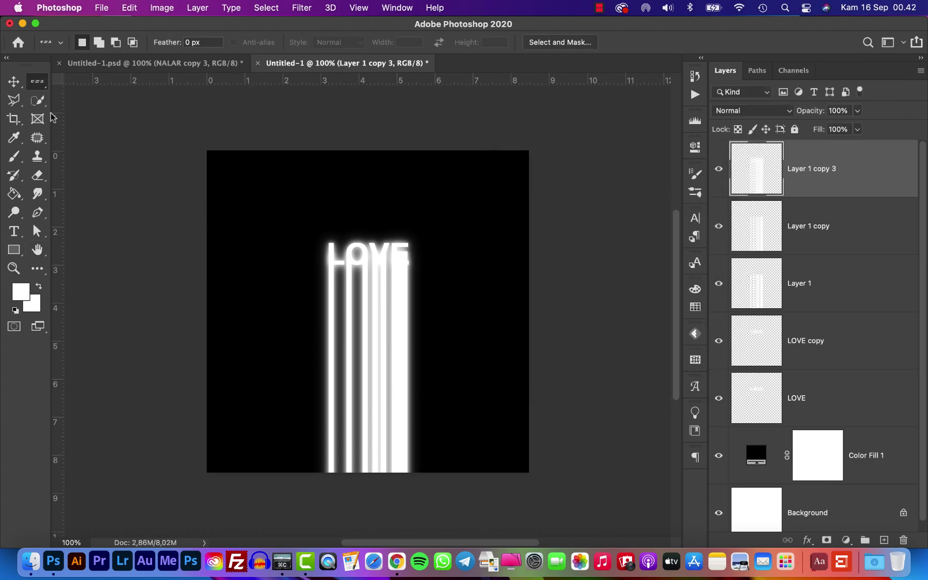
- Merge Layer 1 and its blurred copy into one stripes layer, and check it by toggling its visibility
{"action": "left_click", "coordinate": [14, 81]}
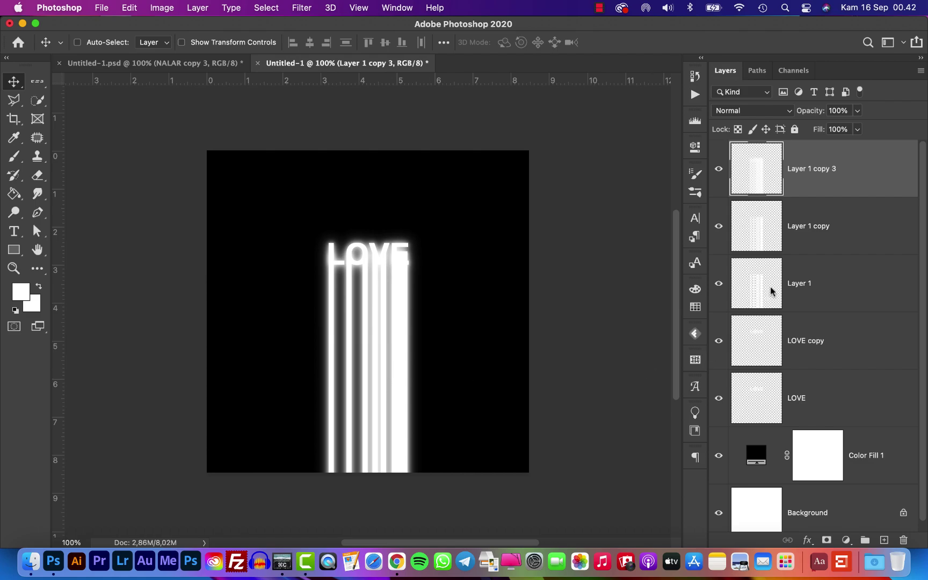
{"action": "left_click", "coordinate": [804, 274]}
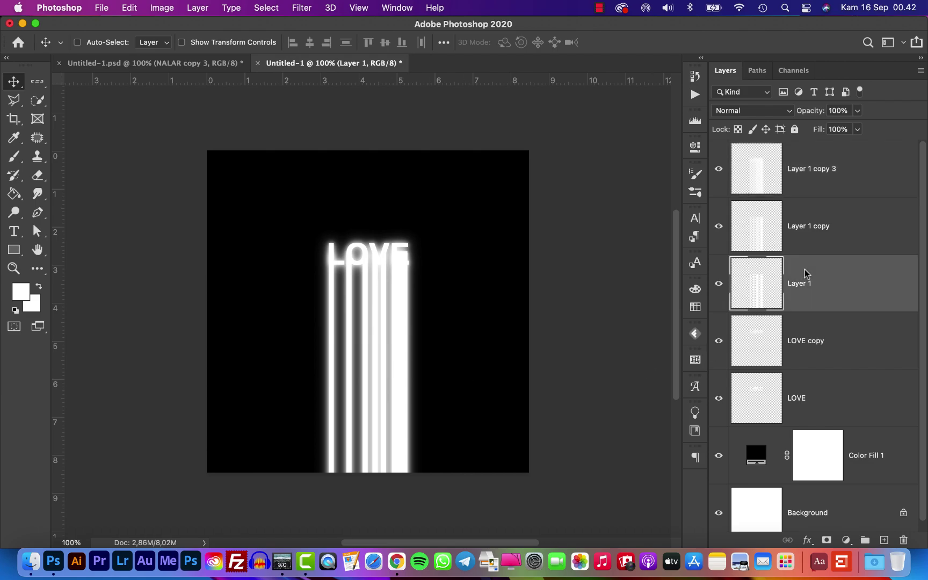
{"action": "left_click", "coordinate": [816, 238], "text": "super"}
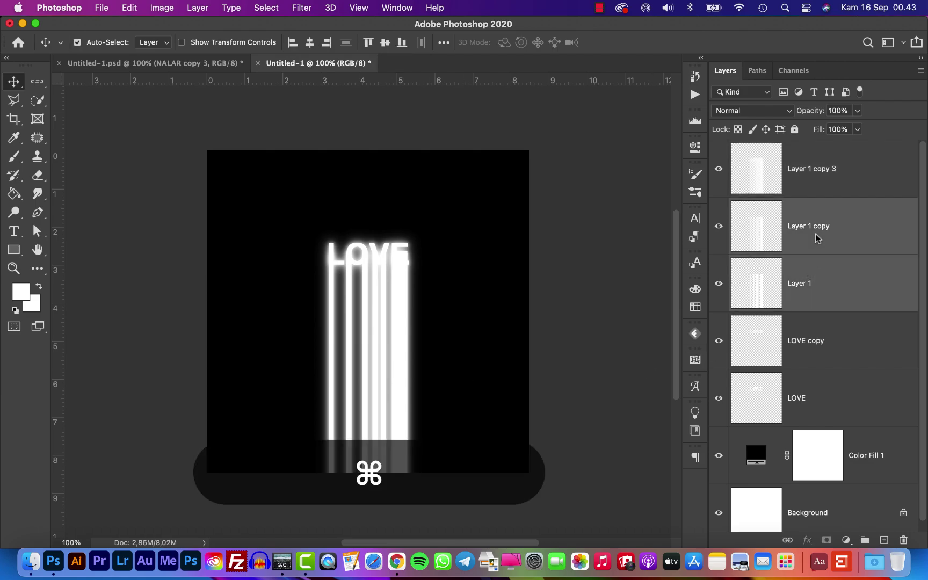
{"action": "key", "text": "super+e"}
{"action": "left_click", "coordinate": [718, 226]}
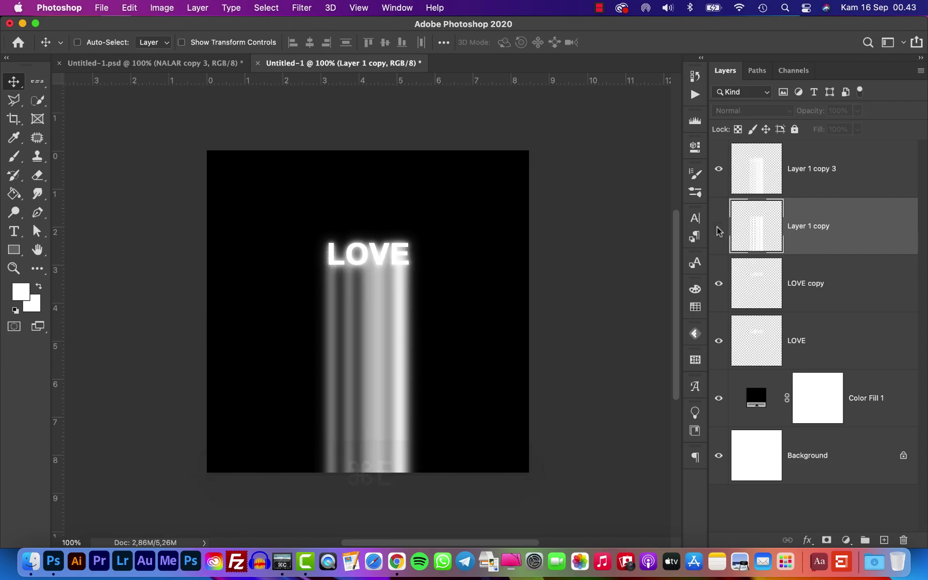
{"action": "left_click", "coordinate": [718, 226]}
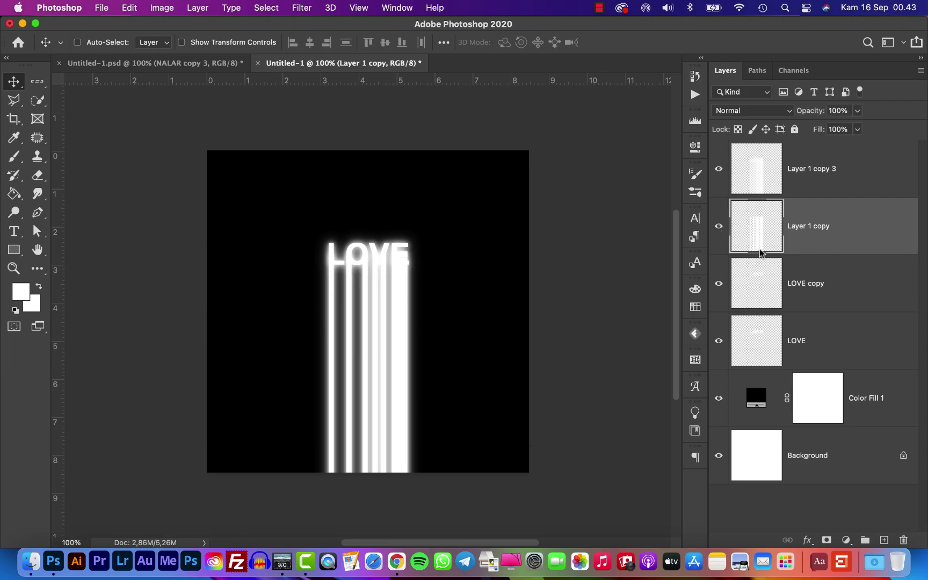
- Merge the LOVE layer with its blurred copy and check the merged text layer by toggling its visibility
{"action": "left_click", "coordinate": [799, 282]}
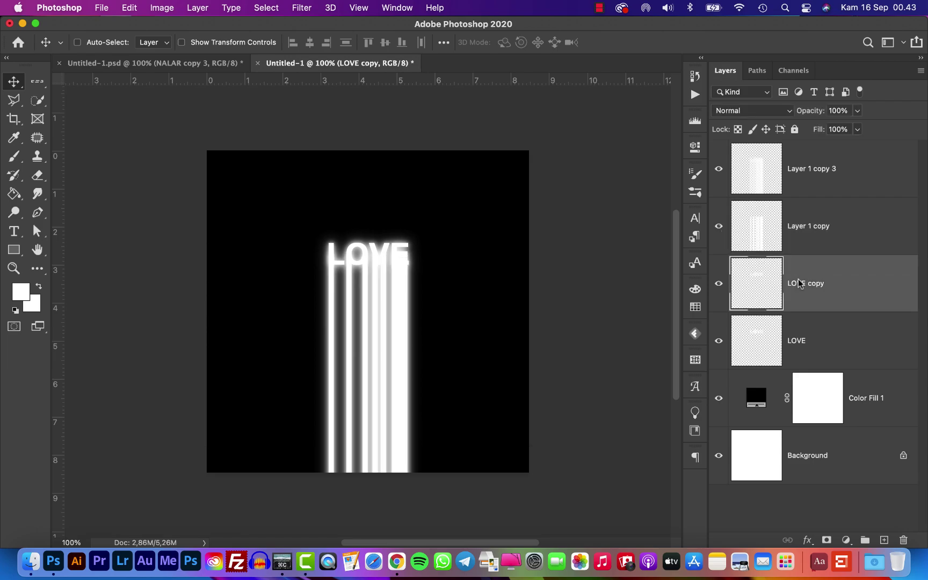
{"action": "left_click", "coordinate": [813, 329], "text": "super"}
{"action": "key", "text": "super+e"}
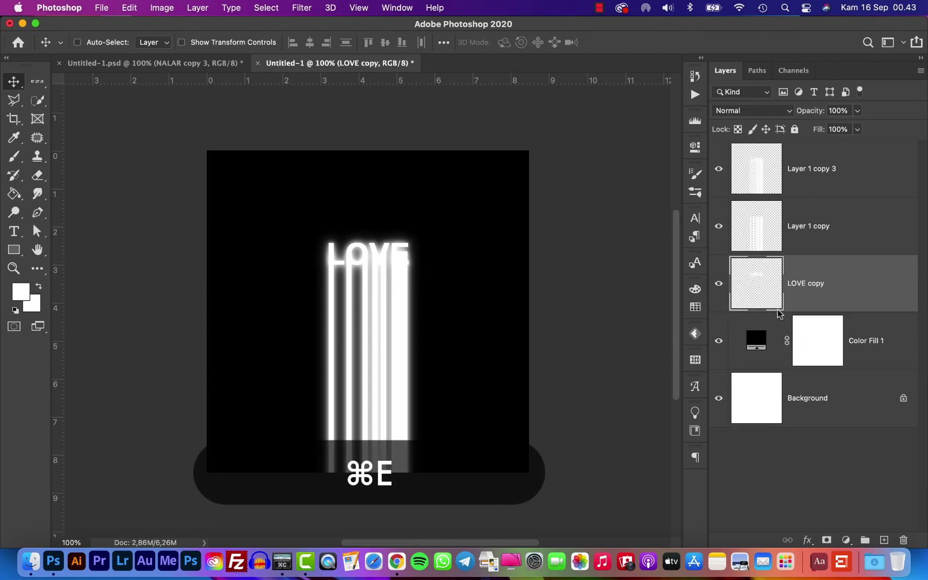
{"action": "left_click", "coordinate": [718, 283]}
{"action": "left_click", "coordinate": [718, 283]}
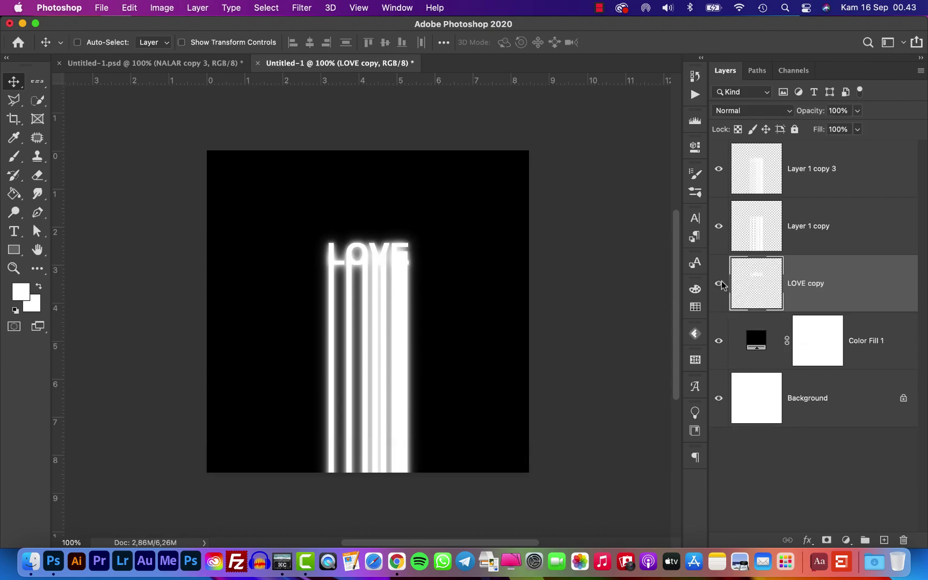
- Add a mask to the merged stripes layer and hide the stripes over the letters with a soft 200 px black brush
{"action": "left_click", "coordinate": [824, 231]}
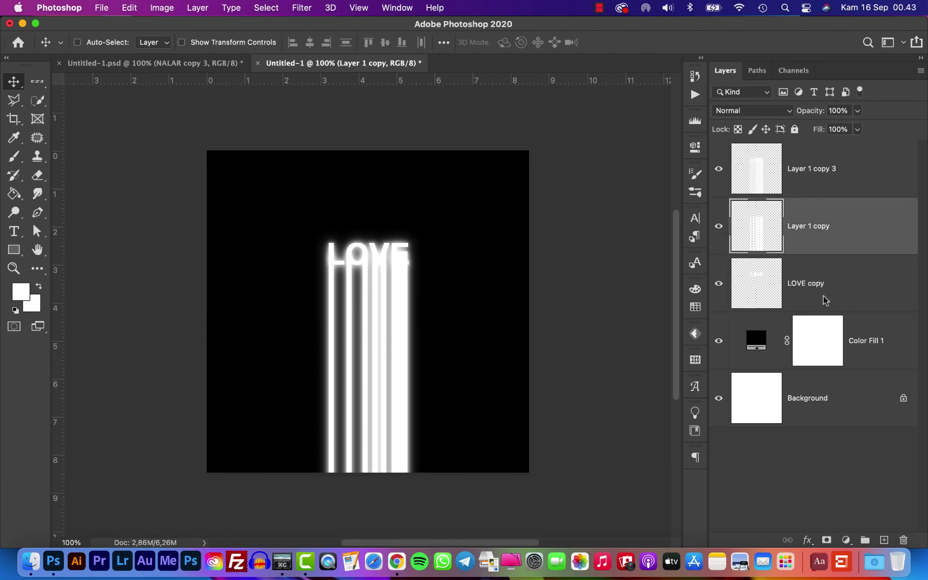
{"action": "left_click", "coordinate": [827, 540]}
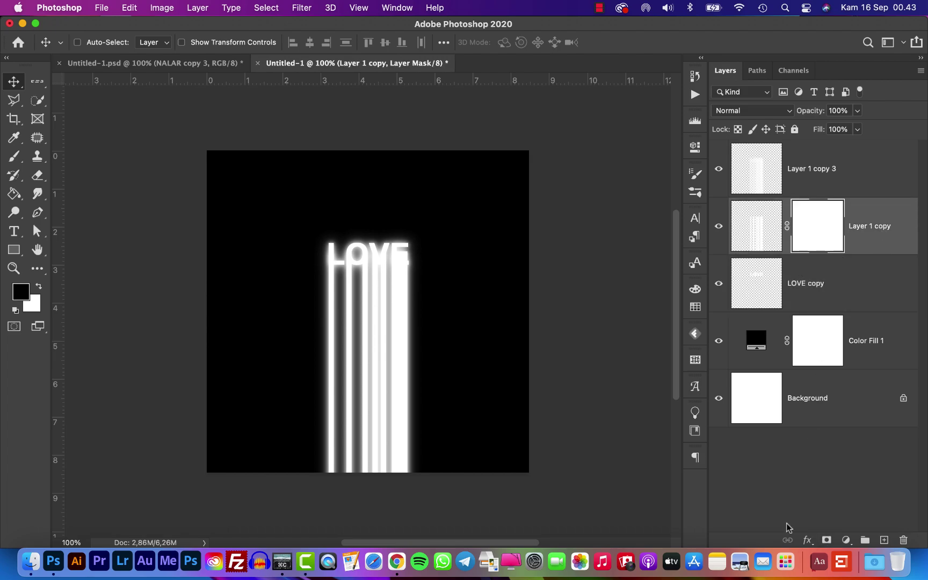
{"action": "left_click", "coordinate": [14, 156]}
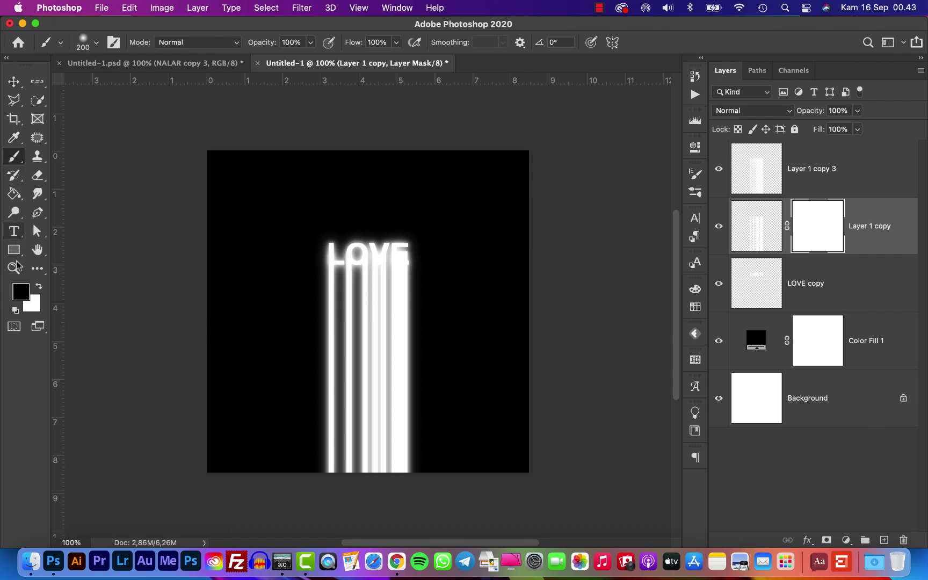
{"action": "left_click", "coordinate": [18, 293]}
{"action": "left_click_drag", "start_coordinate": [499, 246], "coordinate": [423, 326]}
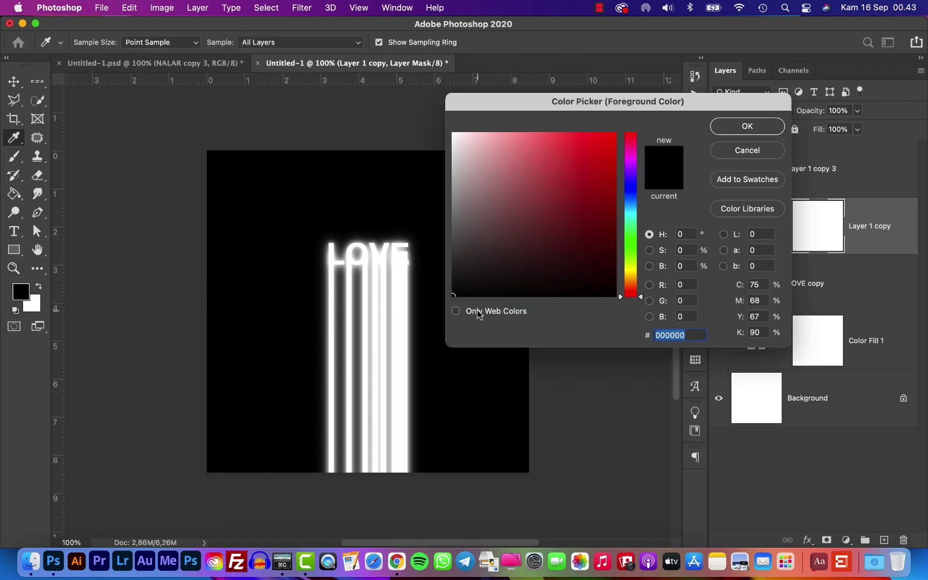
{"action": "left_click", "coordinate": [733, 128]}
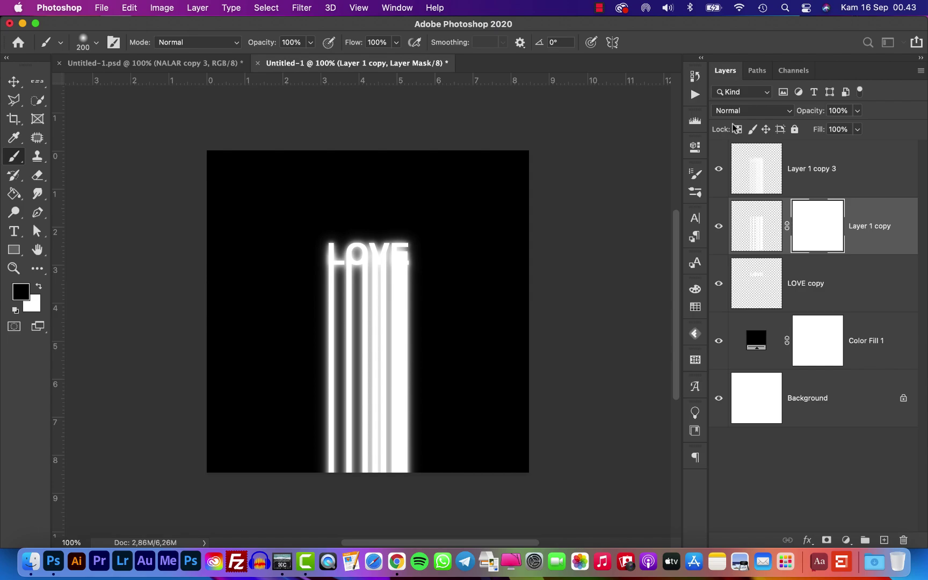
{"action": "right_click", "coordinate": [321, 231]}
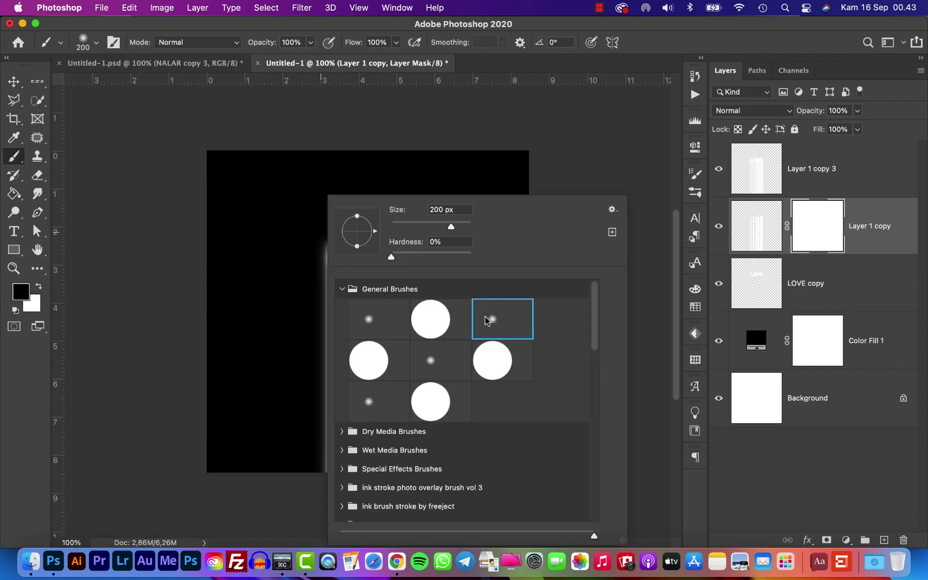
{"action": "left_click", "coordinate": [673, 27]}
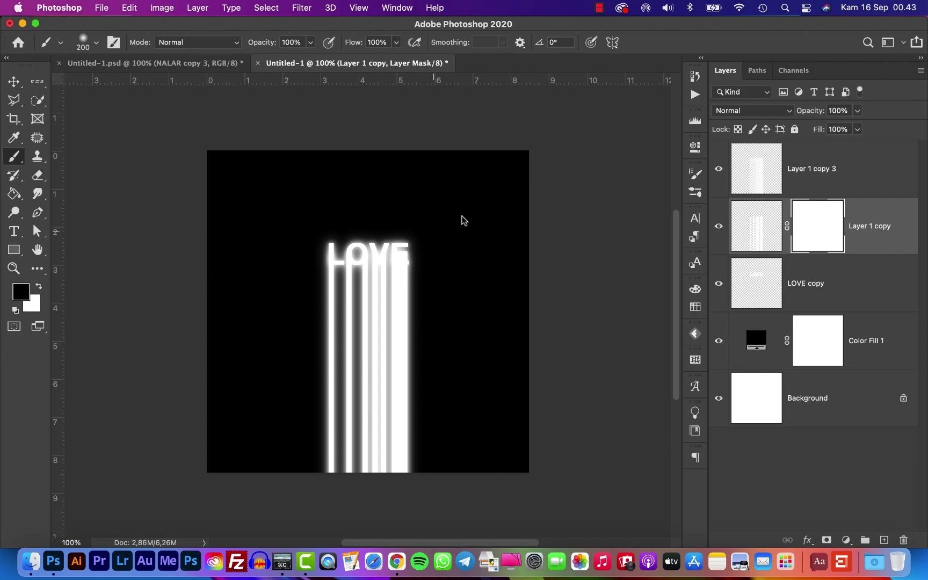
{"action": "left_click_drag", "start_coordinate": [384, 242], "coordinate": [315, 248]}
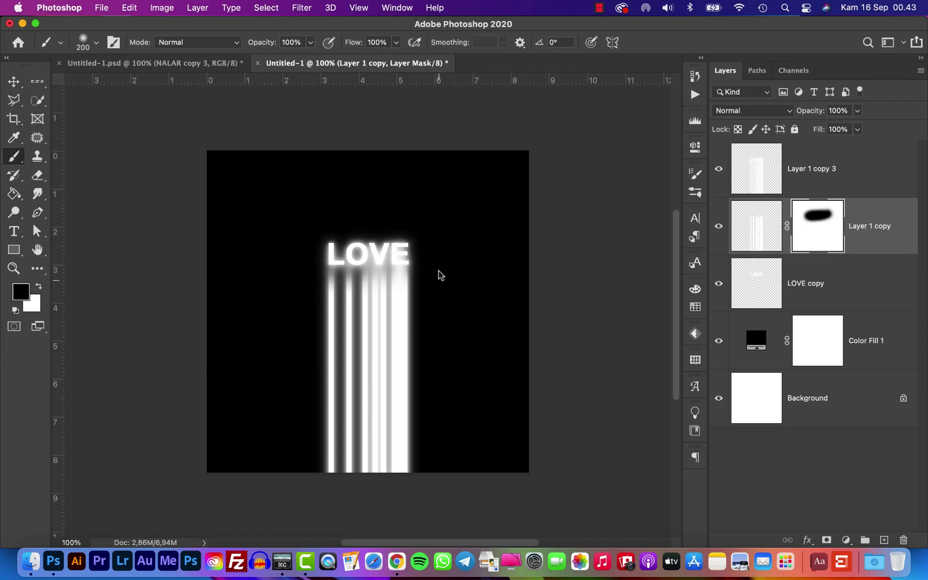
- Enlarge the brush to 400 px and fade the lower ends of the stripes on the layer mask
{"action": "key", "text": "bracketright"}
{"action": "key", "text": "bracketright"}
{"action": "key", "text": "bracketright"}
{"action": "key", "text": "bracketright"}
{"action": "key", "text": "bracketleft"}
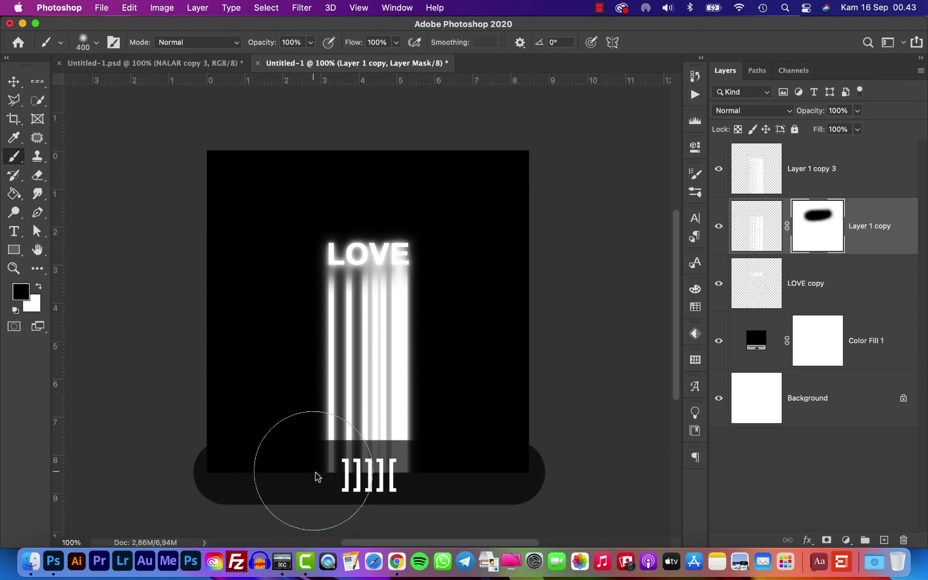
{"action": "mouse_move", "coordinate": [325, 483]}
{"action": "left_mouse_down"}
{"action": "mouse_move", "coordinate": [386, 474]}
{"action": "mouse_move", "coordinate": [454, 440]}
{"action": "mouse_move", "coordinate": [429, 484]}
{"action": "mouse_move", "coordinate": [393, 508]}
{"action": "left_mouse_up"}
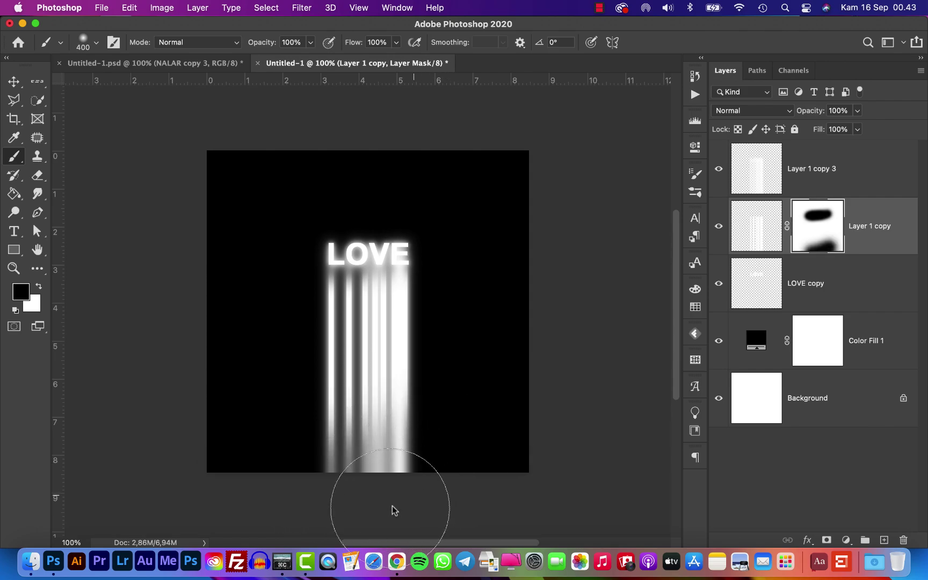
- Add a mask to the Layer 1 copy 3 glow layer and dab soft 400 px black spots along the glow's right side
{"action": "left_click", "coordinate": [812, 170]}
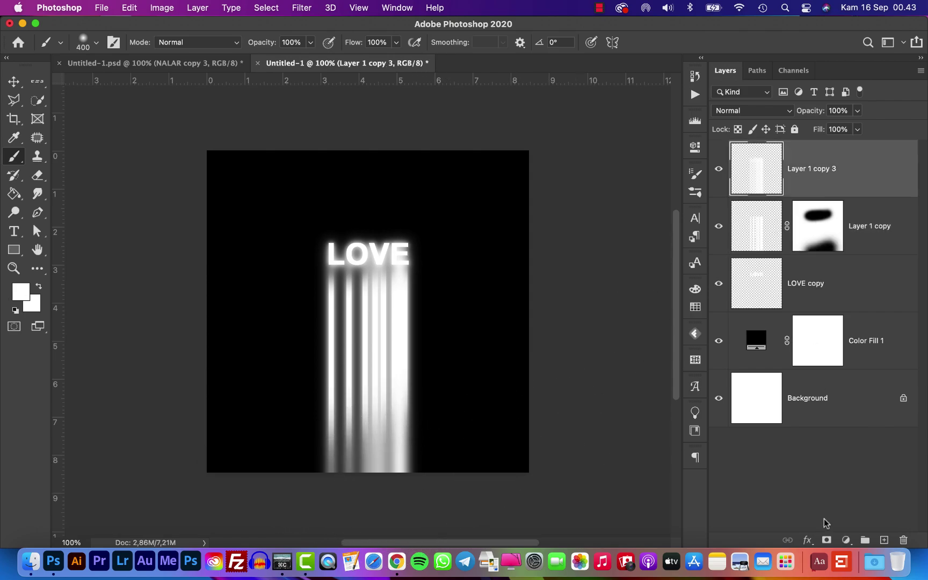
{"action": "left_click", "coordinate": [826, 539]}
{"action": "key", "text": "d"}
{"action": "left_click", "coordinate": [415, 216]}
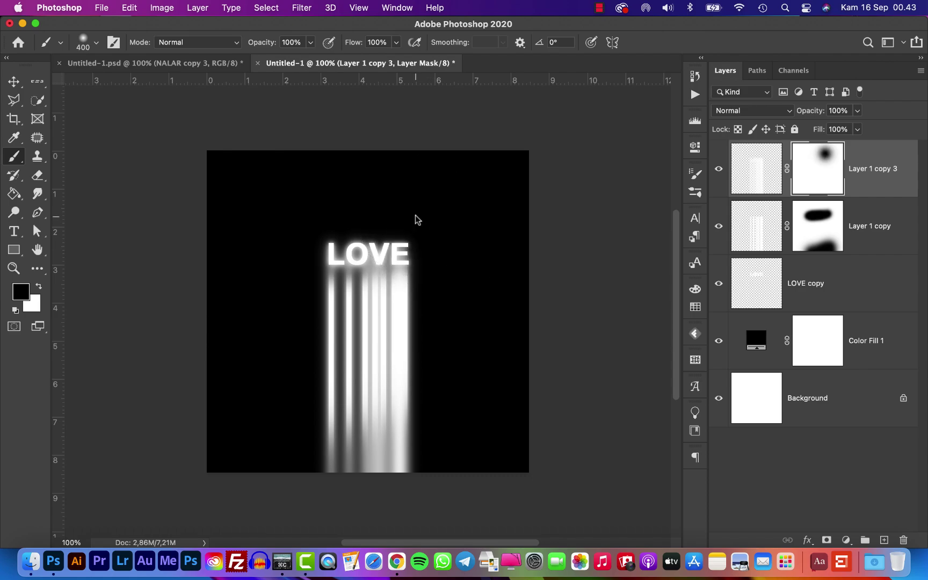
{"action": "left_click", "coordinate": [462, 286]}
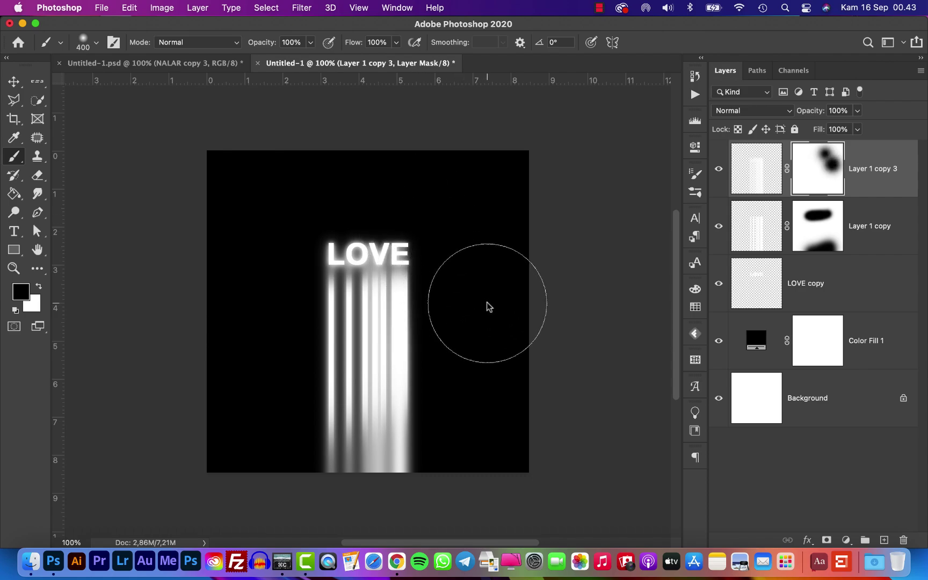
{"action": "scroll", "coordinate": [454, 455], "scroll_direction": "down", "scroll_amount": 2}
{"action": "left_click", "coordinate": [450, 472]}
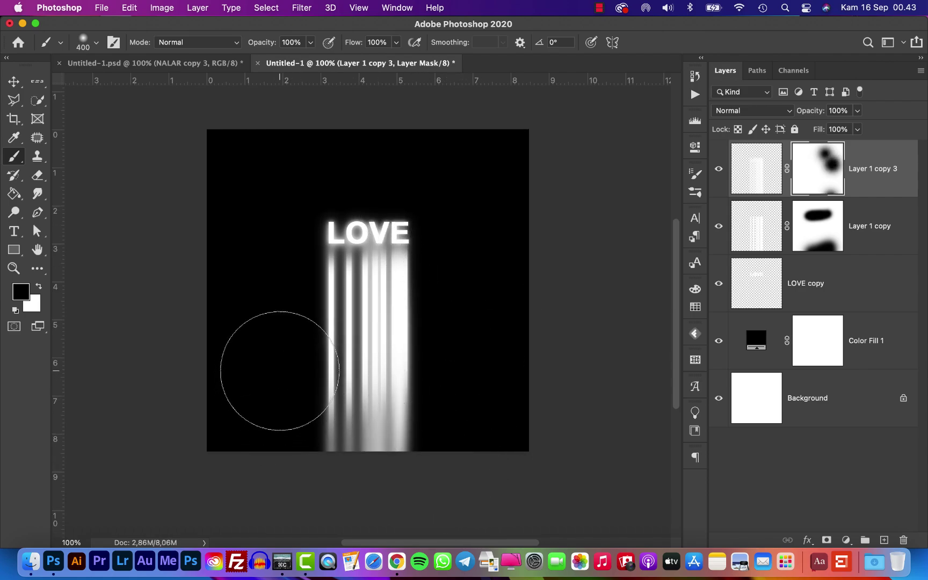
- Dab another soft 400 px black spot on the Layer 1 copy 3 mask, just left of the stripes' lower half
{"action": "left_click", "coordinate": [280, 363]}
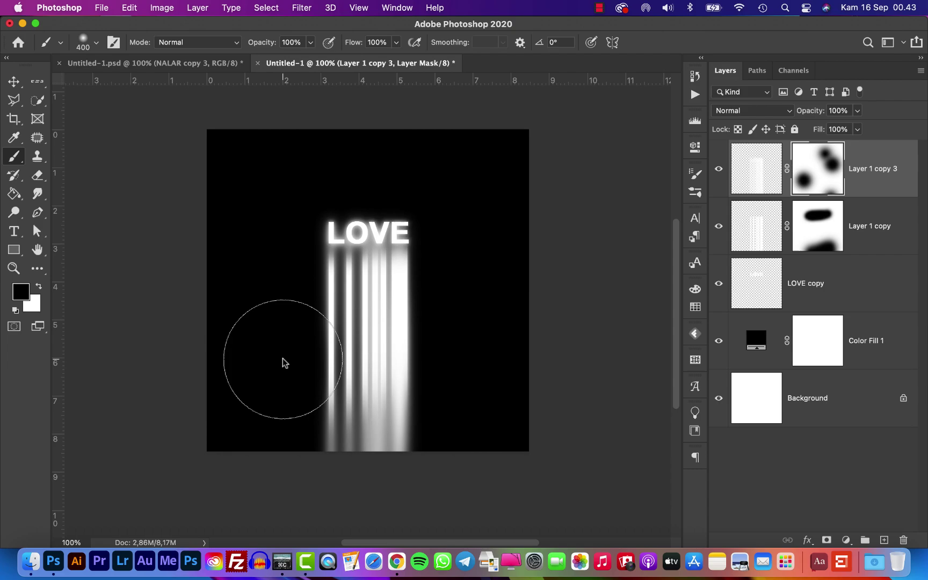
- Switch to Finder and place image 2 from the Smooth & blurry colorful gradient mesh background JPG folder into the LOVE document
{"action": "left_click", "coordinate": [31, 555]}
{"action": "left_click", "coordinate": [378, 260]}
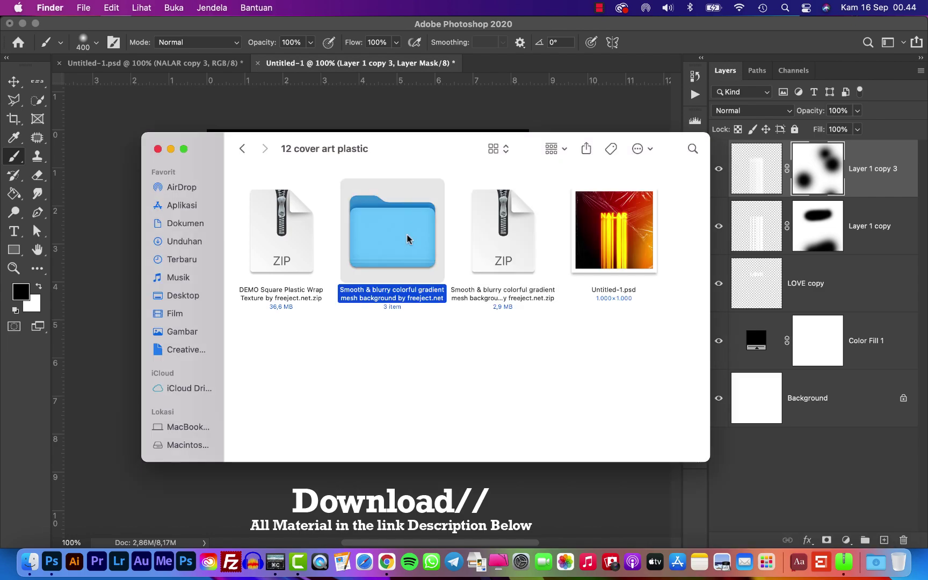
{"action": "double_click", "coordinate": [409, 228]}
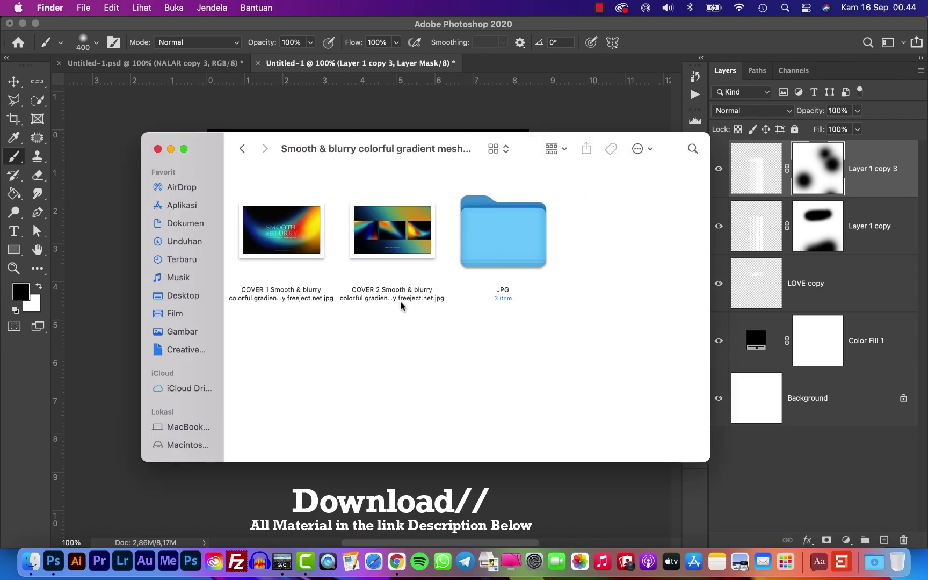
{"action": "double_click", "coordinate": [496, 251]}
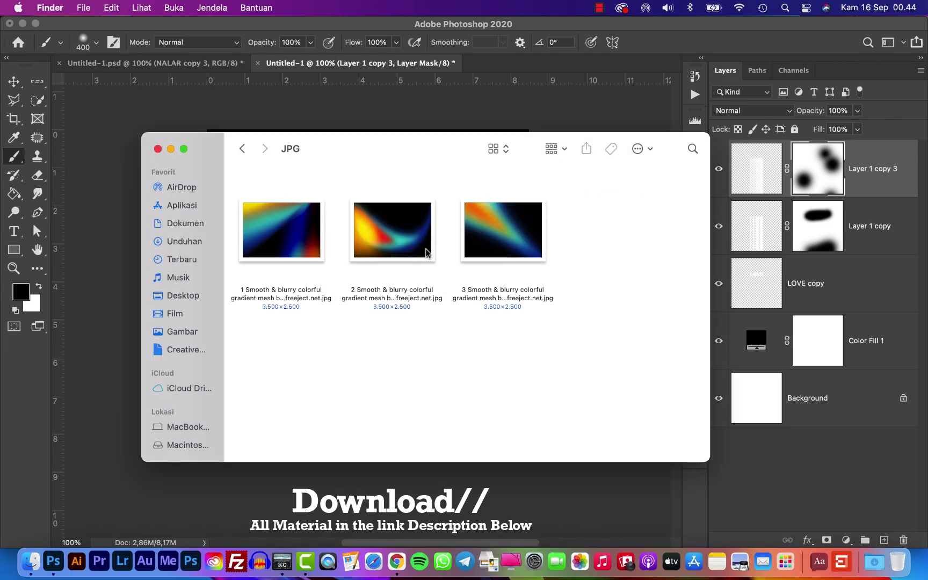
{"action": "left_click_drag", "start_coordinate": [425, 251], "coordinate": [421, 348]}
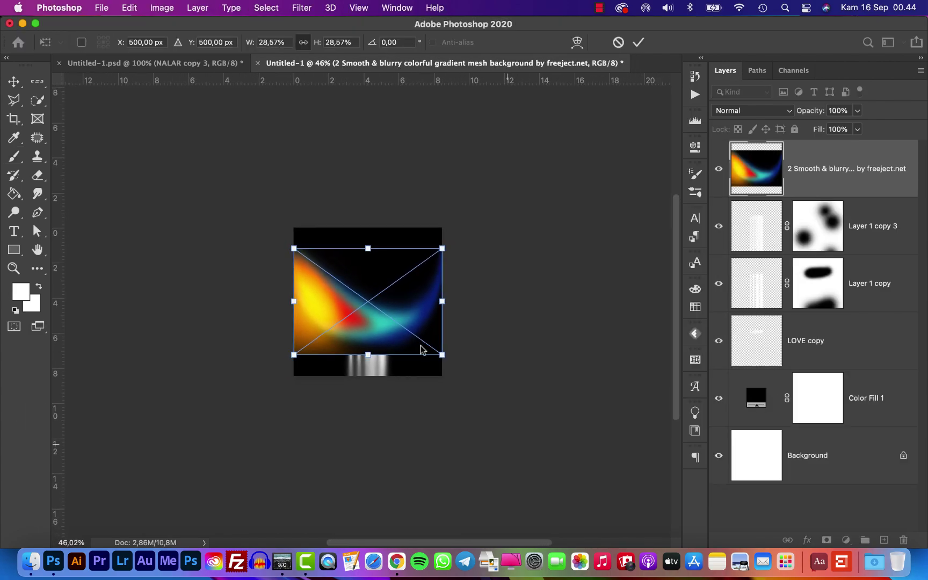
- Rotate the placed gradient image 90° and enlarge it to about 116%, positioning its orange-yellow corner over the whole canvas
{"action": "scroll", "coordinate": [423, 350], "scroll_direction": "down", "scroll_amount": 2}
{"action": "left_click_drag", "start_coordinate": [434, 354], "coordinate": [667, 502]}
{"action": "left_click_drag", "start_coordinate": [515, 442], "coordinate": [499, 293]}
{"action": "left_click_drag", "start_coordinate": [607, 368], "coordinate": [287, 414]}
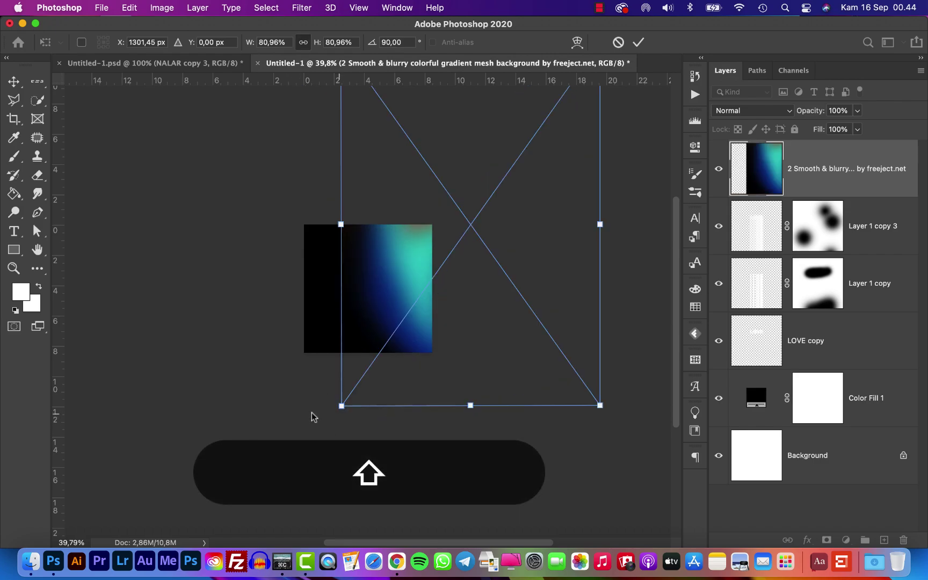
{"action": "left_click_drag", "start_coordinate": [341, 405], "coordinate": [210, 424]}
{"action": "left_click_drag", "start_coordinate": [389, 197], "coordinate": [454, 368]}
{"action": "mouse_move", "coordinate": [485, 335]}
{"action": "left_mouse_down"}
{"action": "mouse_move", "coordinate": [474, 316]}
{"action": "mouse_move", "coordinate": [454, 348]}
{"action": "mouse_move", "coordinate": [466, 359]}
{"action": "left_mouse_up"}
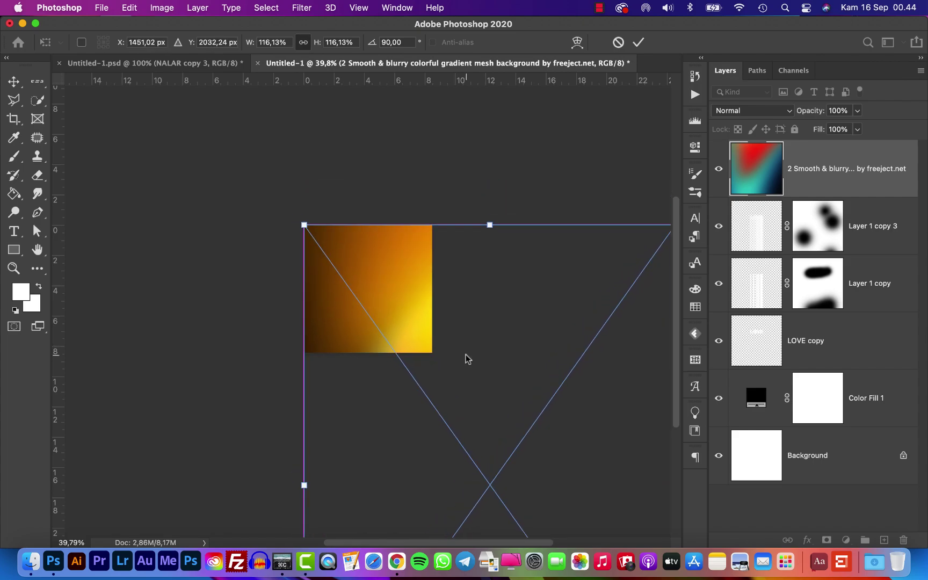
{"action": "key", "text": "Return"}
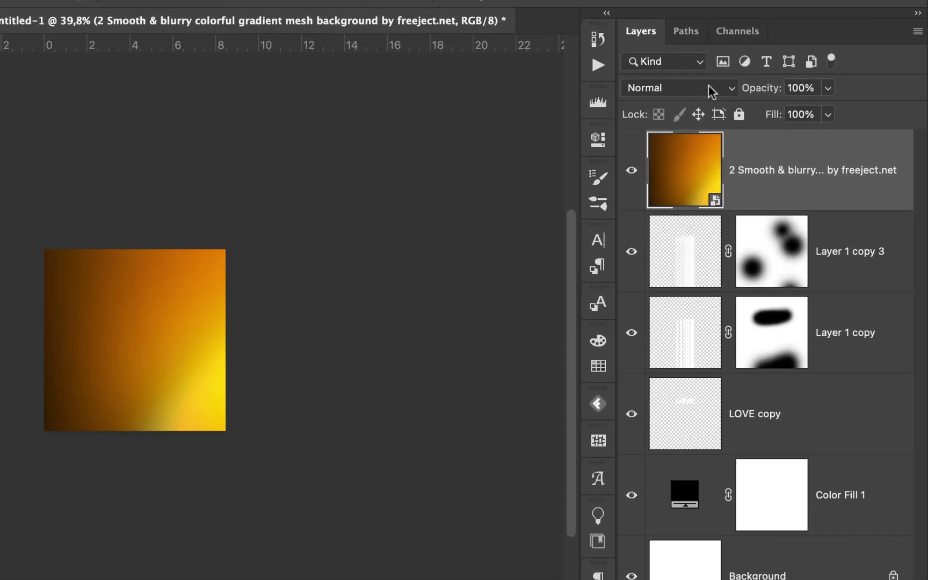
- Set the gradient image layer's blend mode to Linear Light
{"action": "left_click", "coordinate": [771, 108]}
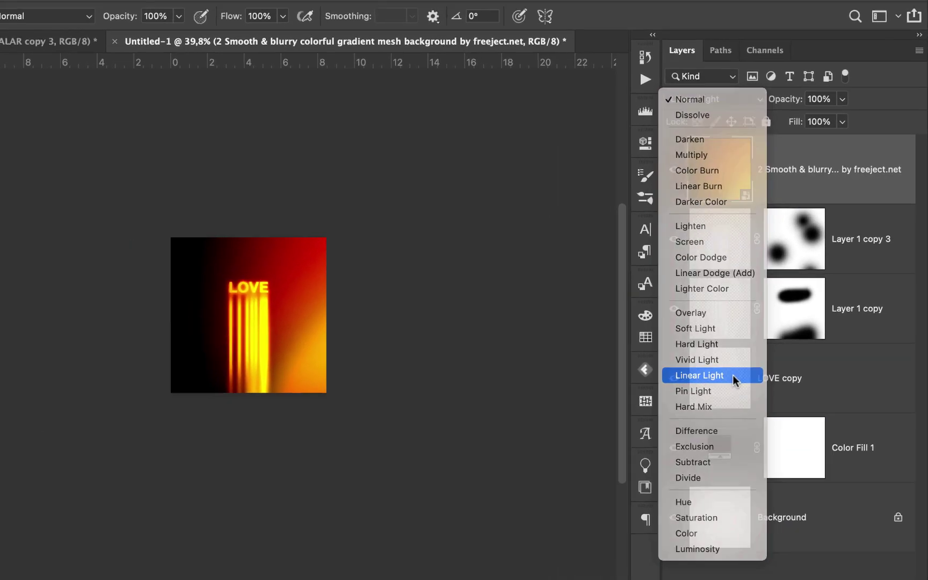
{"action": "left_click", "coordinate": [614, 453]}
{"action": "scroll", "coordinate": [356, 298], "scroll_direction": "up", "scroll_amount": 5}
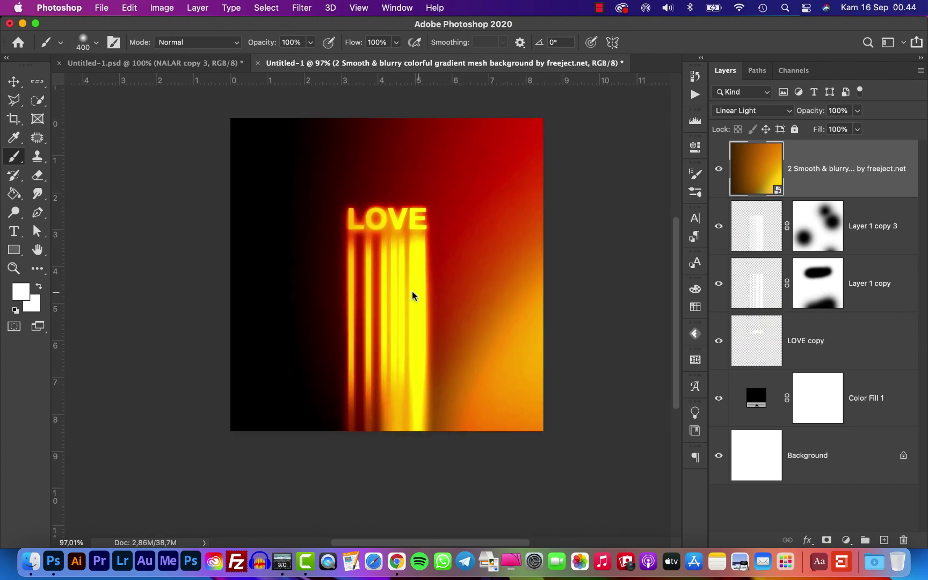
- Switch to Finder, extract the DEMO Square Plastic Wrap Texture archive in the 12 cover art plastic folder, and open the extracted folder
{"action": "left_click", "coordinate": [29, 545]}
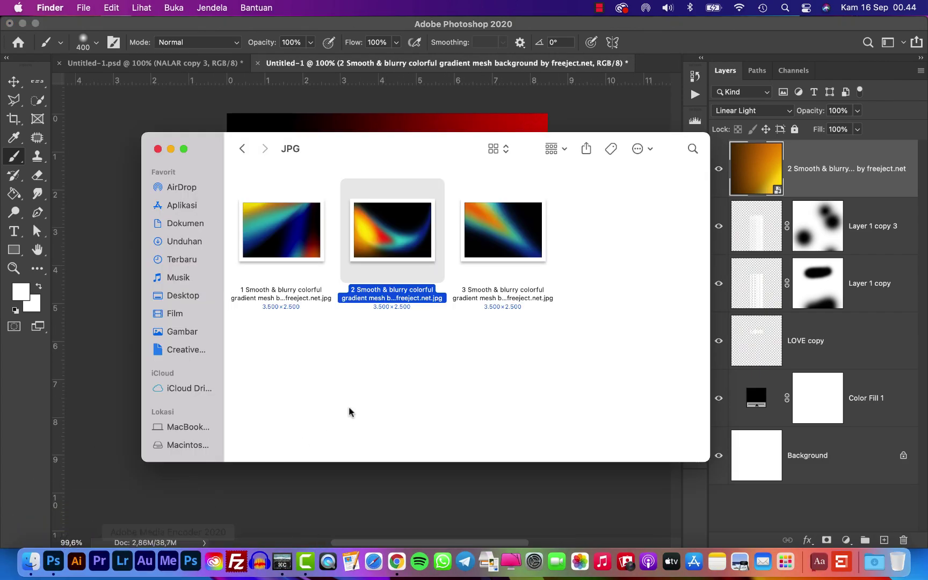
{"action": "left_click", "coordinate": [240, 147]}
{"action": "left_click", "coordinate": [241, 148]}
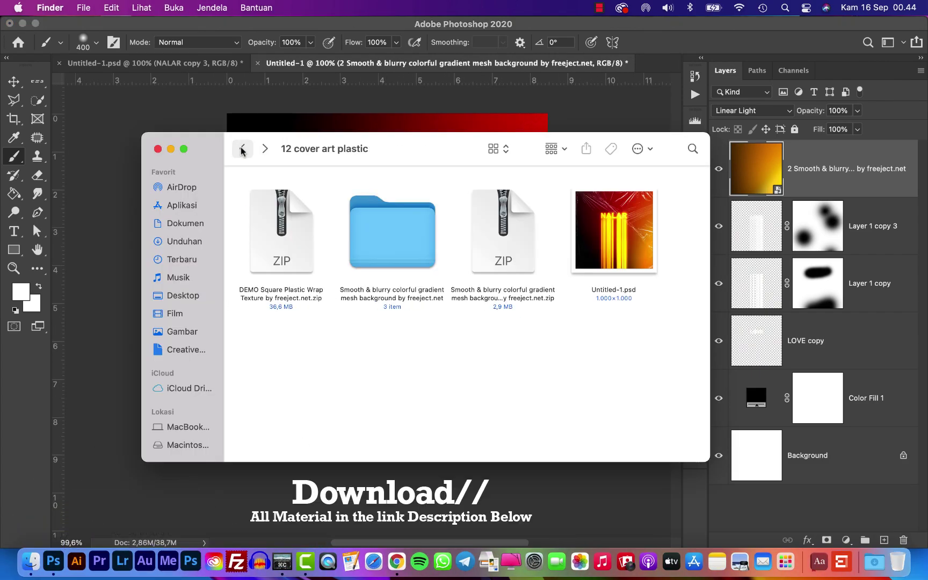
{"action": "left_click", "coordinate": [317, 252]}
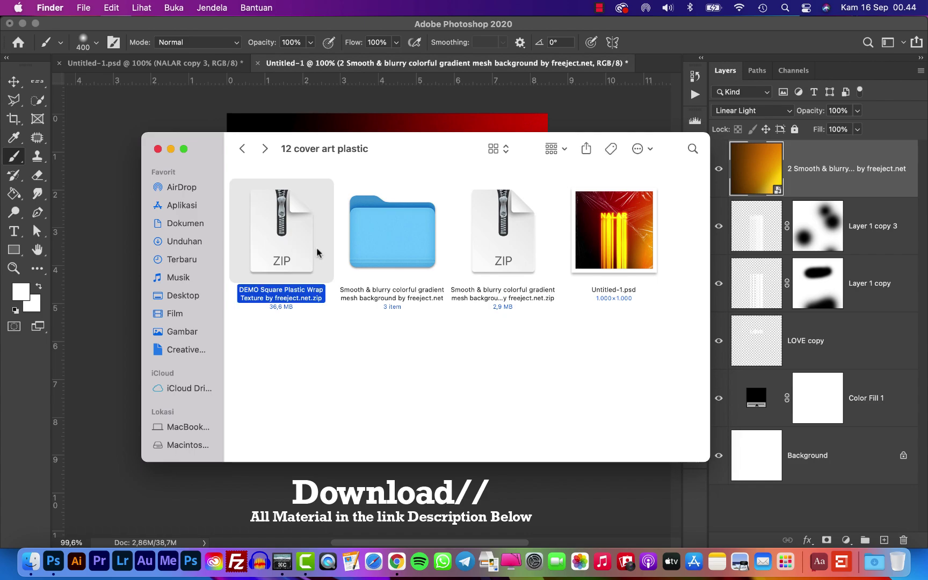
{"action": "double_click", "coordinate": [301, 222]}
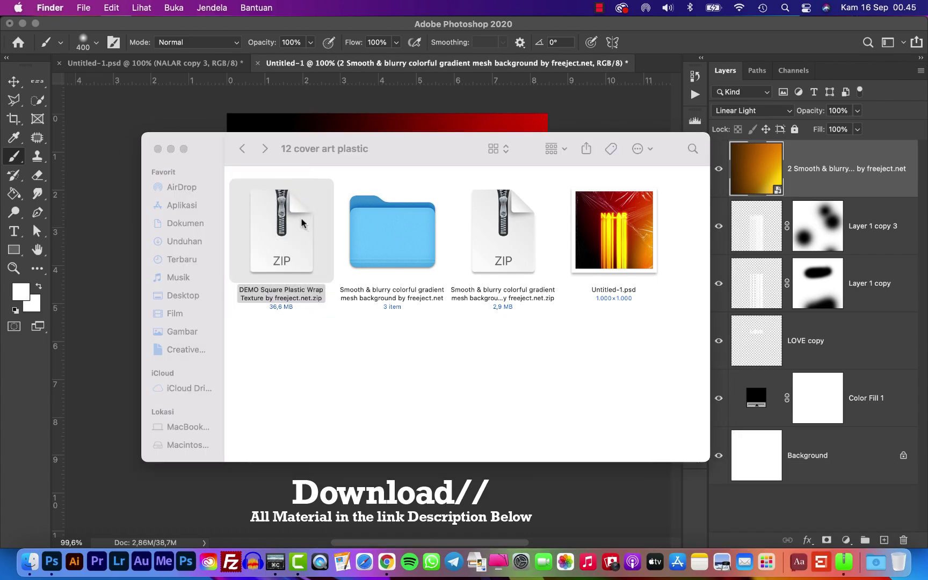
{"action": "double_click", "coordinate": [318, 247]}
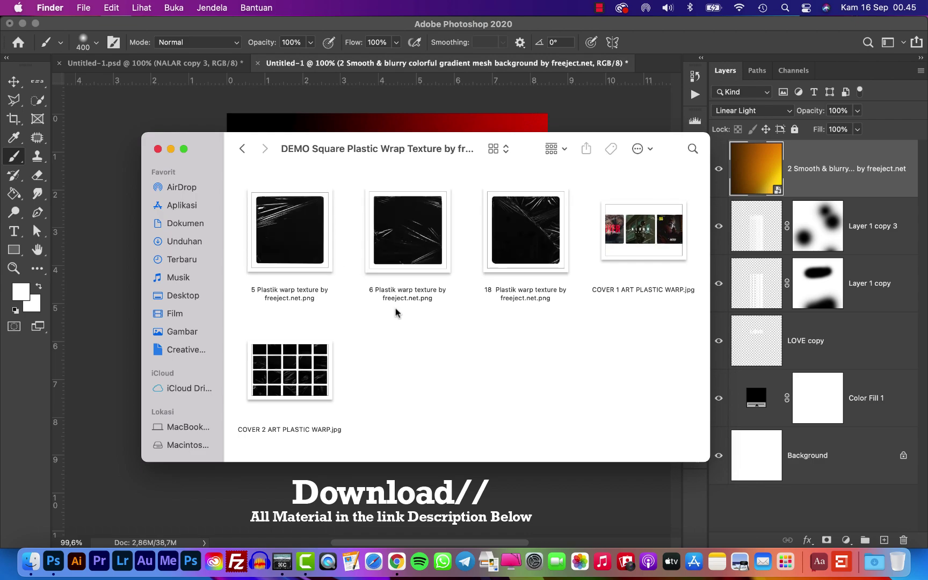
- Place the 18 Plastik warp texture image into the LOVE document and enlarge it until the plastic covers the whole canvas
{"action": "left_click_drag", "start_coordinate": [509, 253], "coordinate": [110, 303]}
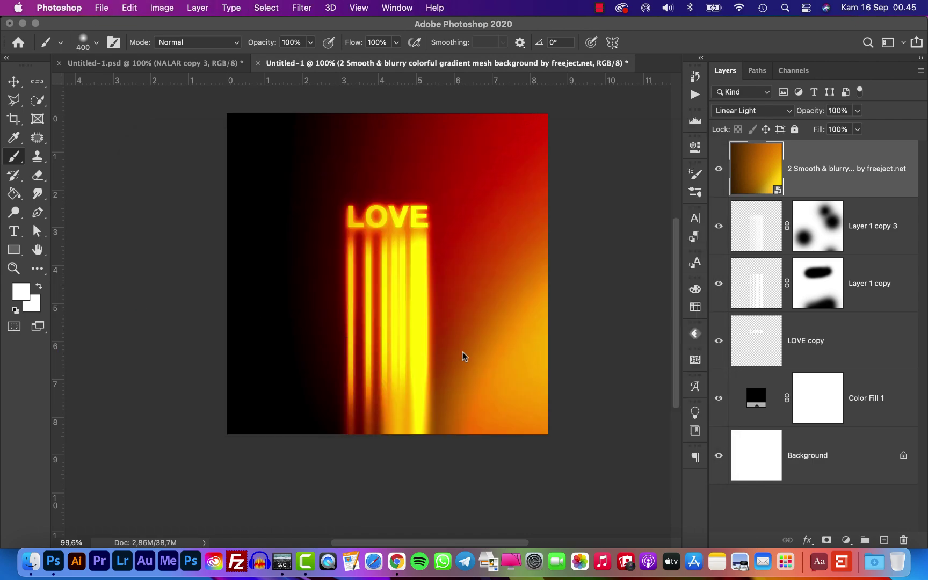
{"action": "left_click_drag", "start_coordinate": [463, 355], "coordinate": [463, 356]}
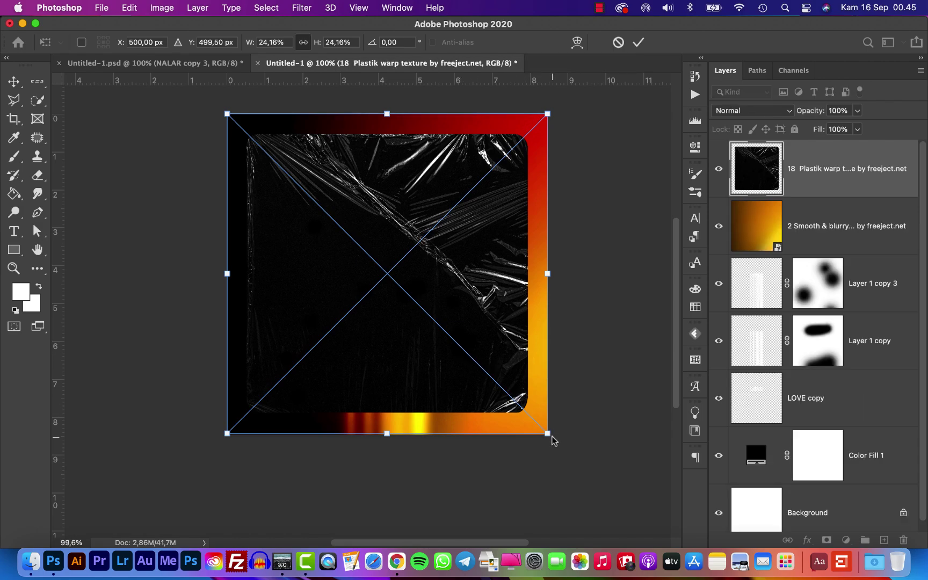
{"action": "left_click_drag", "start_coordinate": [552, 437], "coordinate": [578, 468]}
{"action": "left_click_drag", "start_coordinate": [228, 117], "coordinate": [192, 95]}
{"action": "key", "text": "Return"}
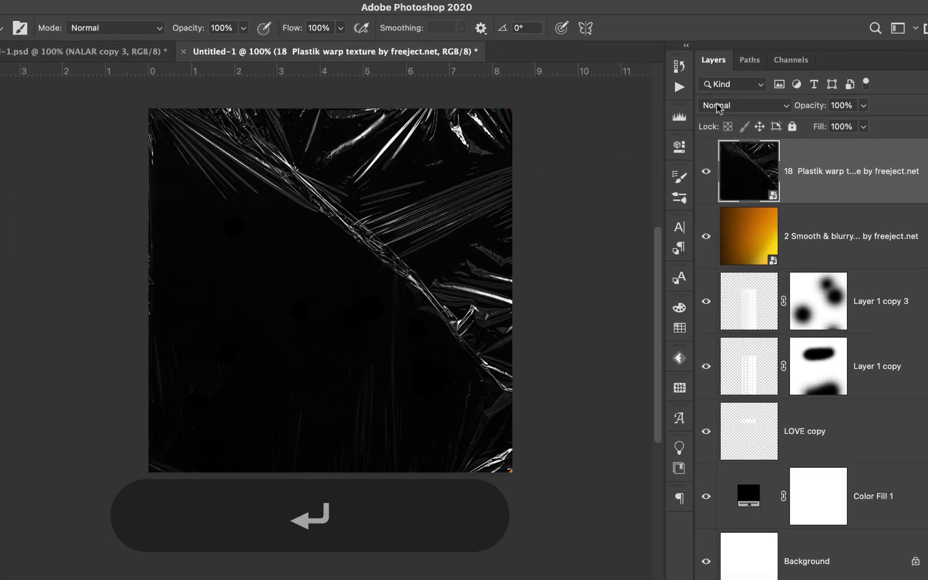
- Set the plastic wrap texture layer's blend mode to Screen and view the artwork at 100% with the Move tool active
{"action": "left_click", "coordinate": [751, 110]}
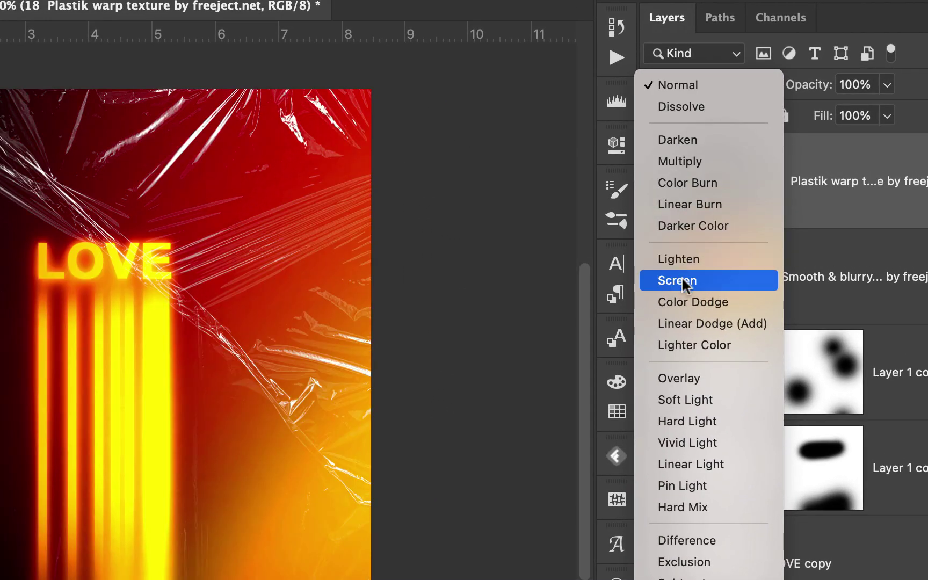
{"action": "left_click", "coordinate": [677, 280]}
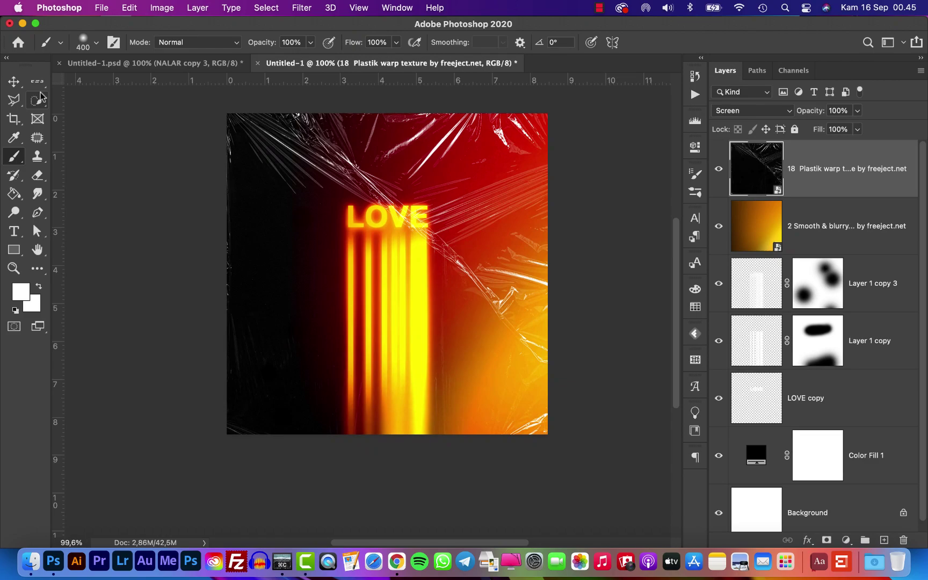
{"action": "left_click", "coordinate": [14, 83]}
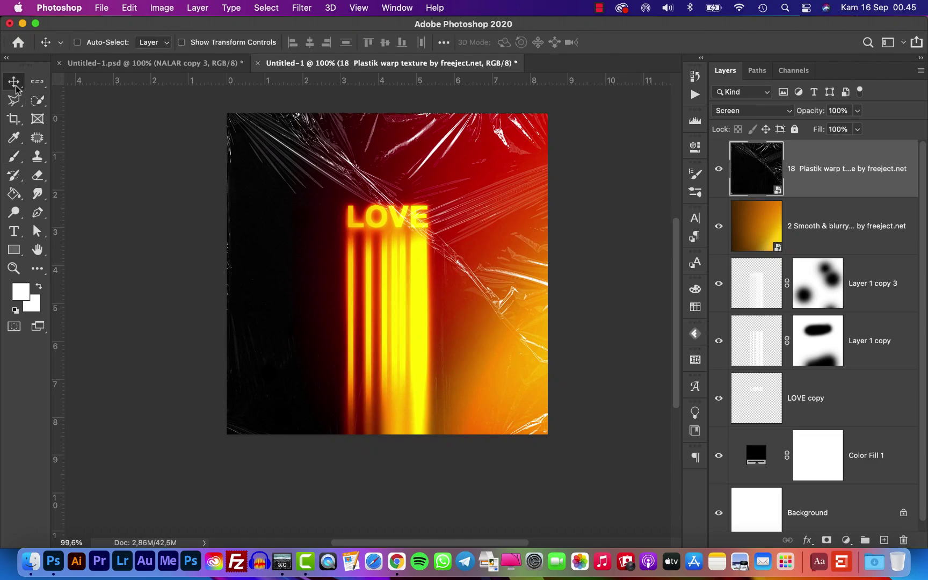
{"action": "key", "text": "super+0"}
{"action": "key", "text": "super+minus"}
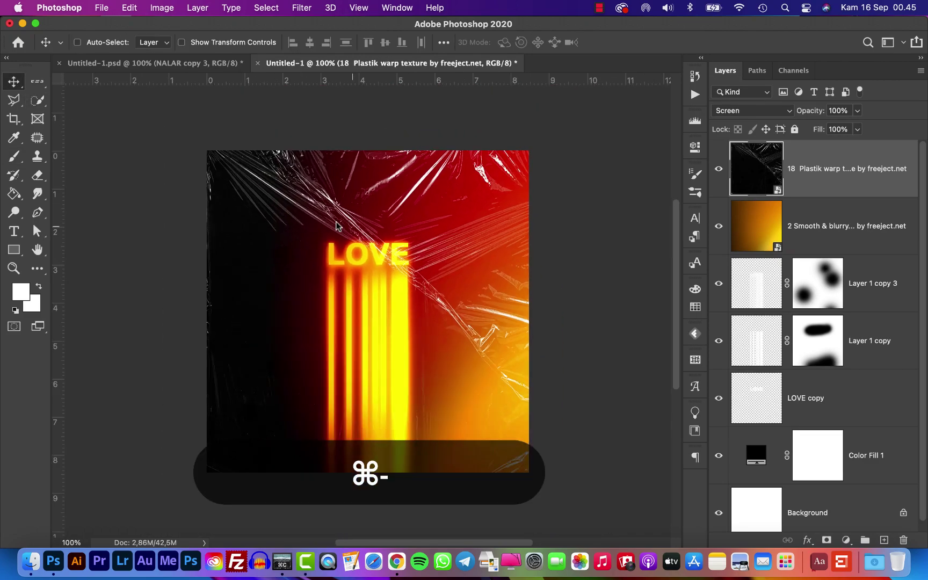